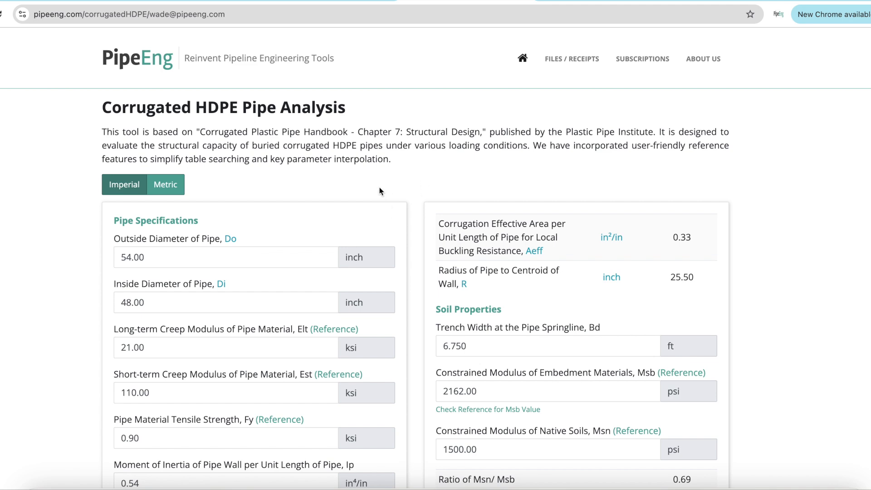
# - Switch the analysis units to metric and back to imperial
pyautogui.click(168, 185)
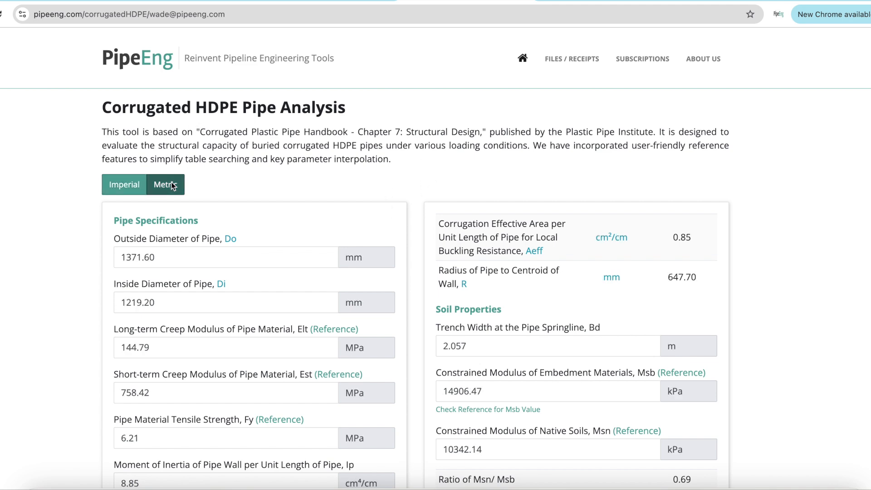
pyautogui.click(124, 187)
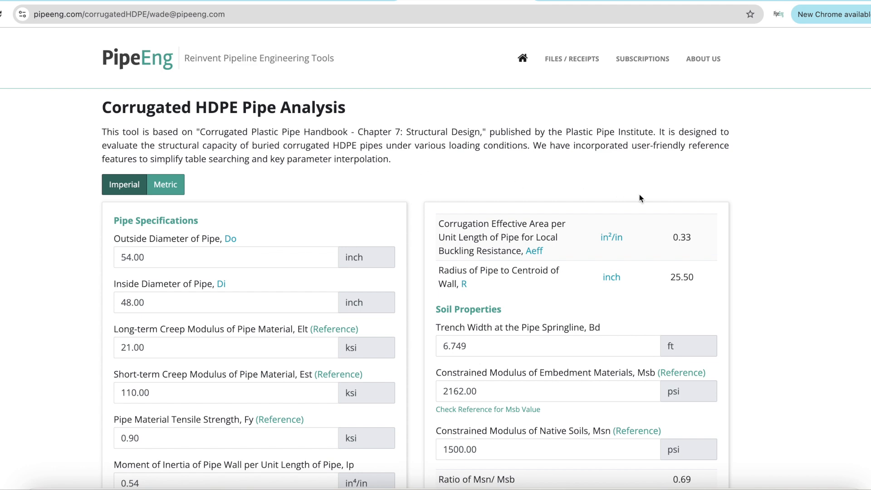
# - Review the outside diameter and inside diameter inputs in the pipe specifications
pyautogui.scroll(-2, 639, 194)
pyautogui.scroll(-2, 649, 201)
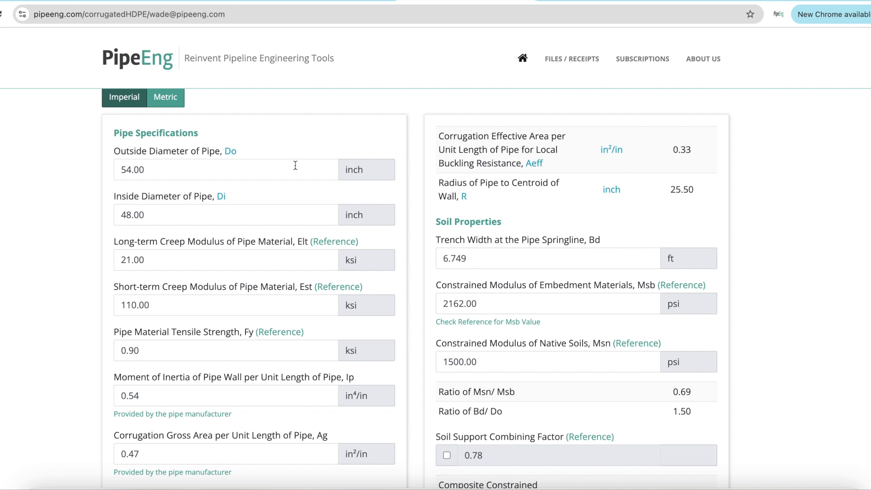
pyautogui.click(144, 170)
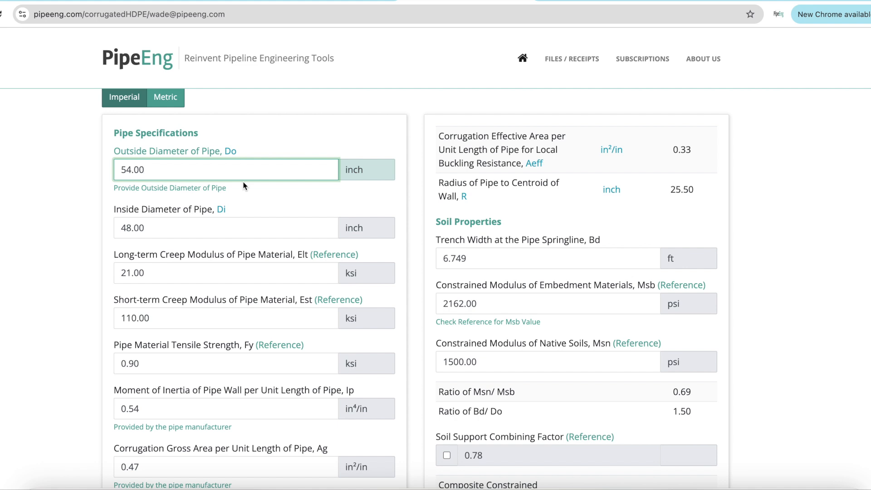
pyautogui.click(197, 220)
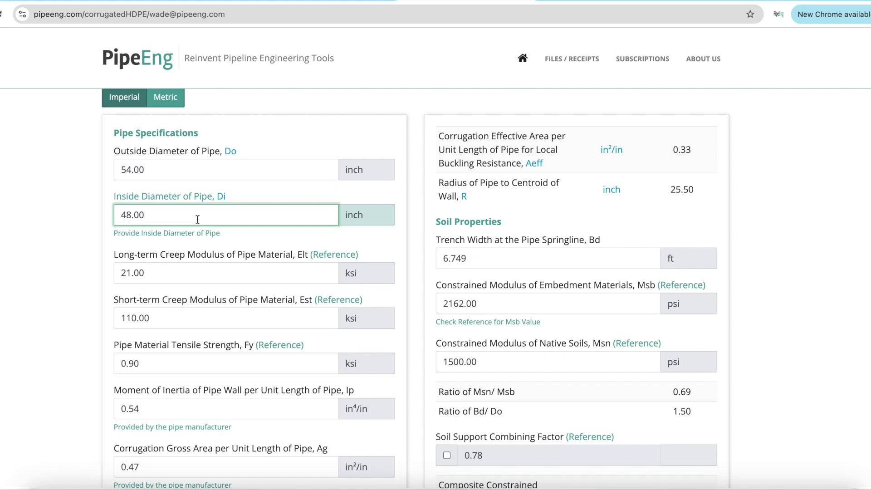
# - Check the long-term creep modulus input against the 75-year column of its reference table, and close the reference
pyautogui.click(213, 276)
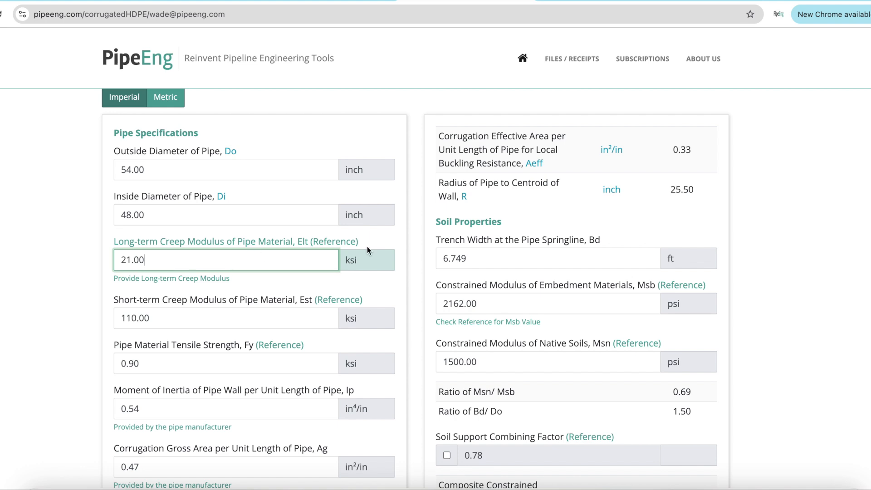
pyautogui.click(349, 241)
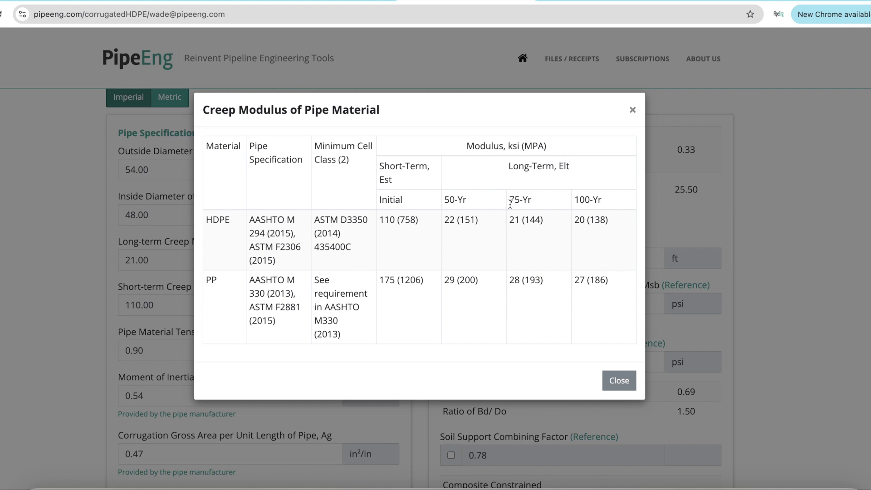
pyautogui.moveTo(532, 200); pyautogui.dragTo(508, 199)
pyautogui.click(535, 203)
pyautogui.click(612, 379)
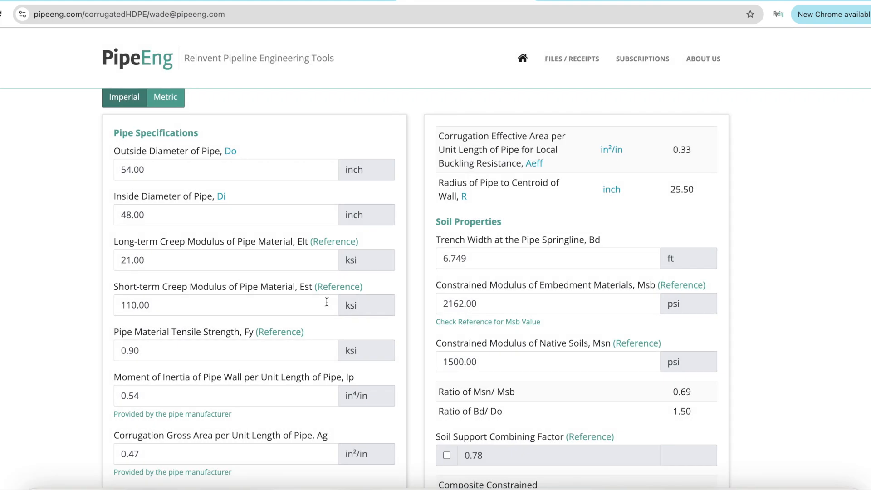
pyautogui.click(285, 263)
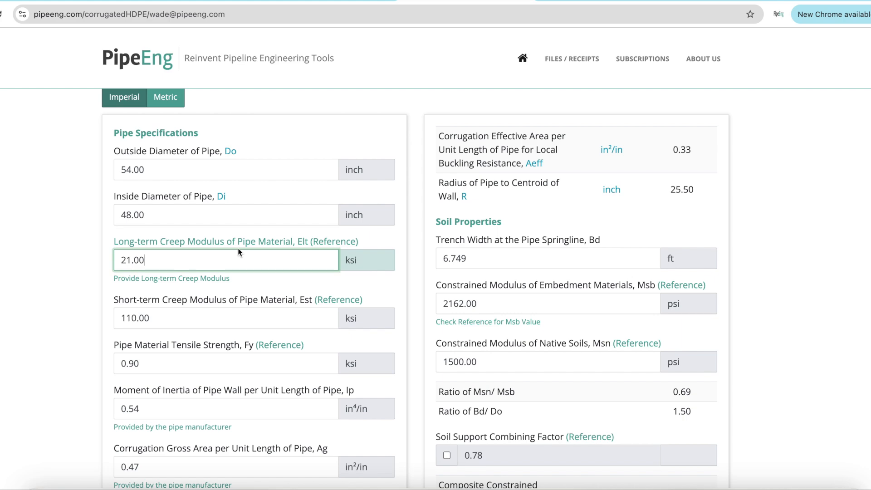
pyautogui.click(347, 246)
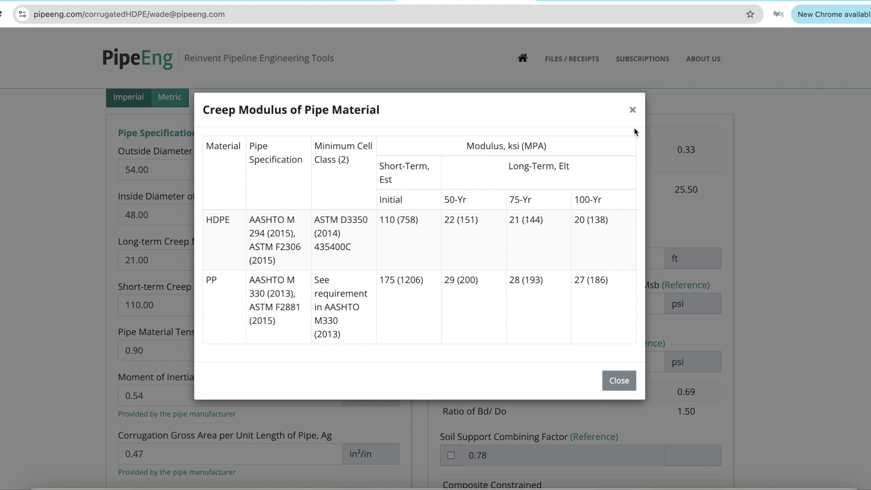
pyautogui.click(632, 109)
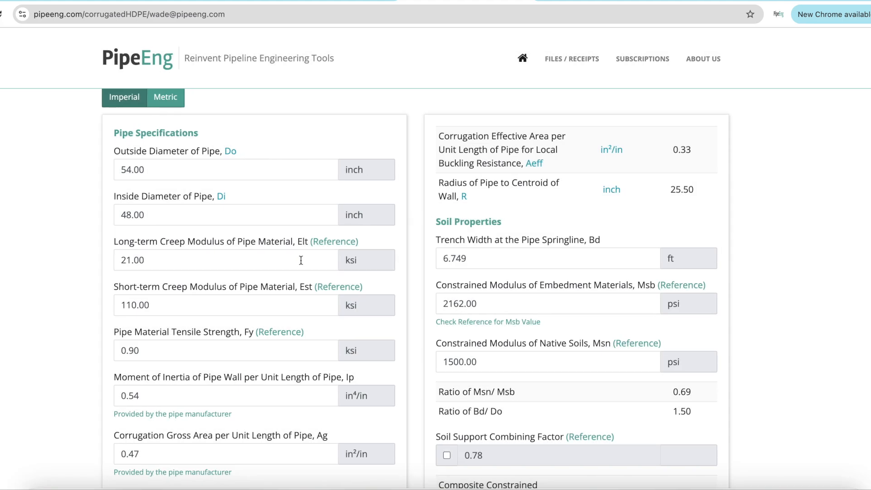
# - Check the short-term creep modulus input against the initial modulus for HDPE in its reference table
pyautogui.scroll(-1, 299, 268)
pyautogui.click(239, 312)
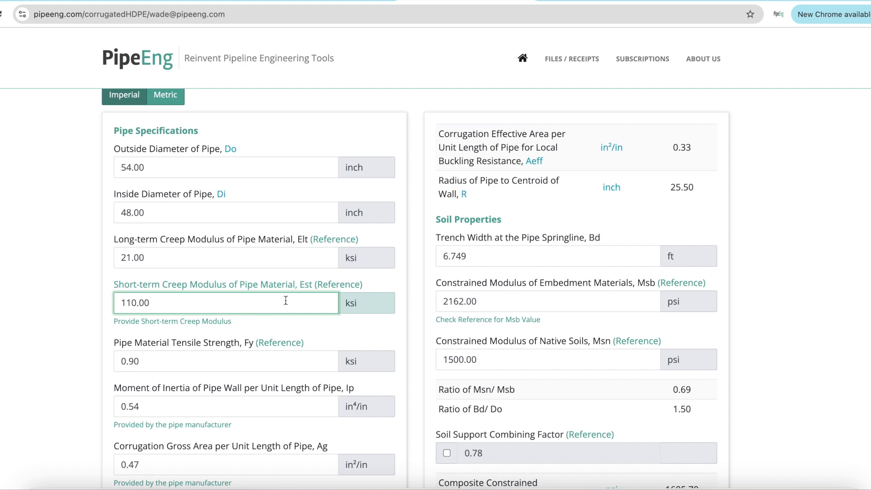
pyautogui.scroll(-1, 293, 290)
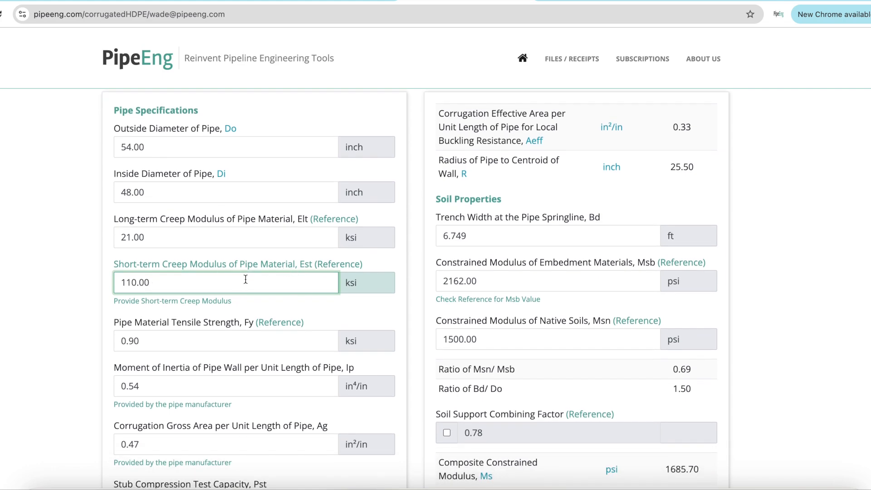
pyautogui.click(344, 268)
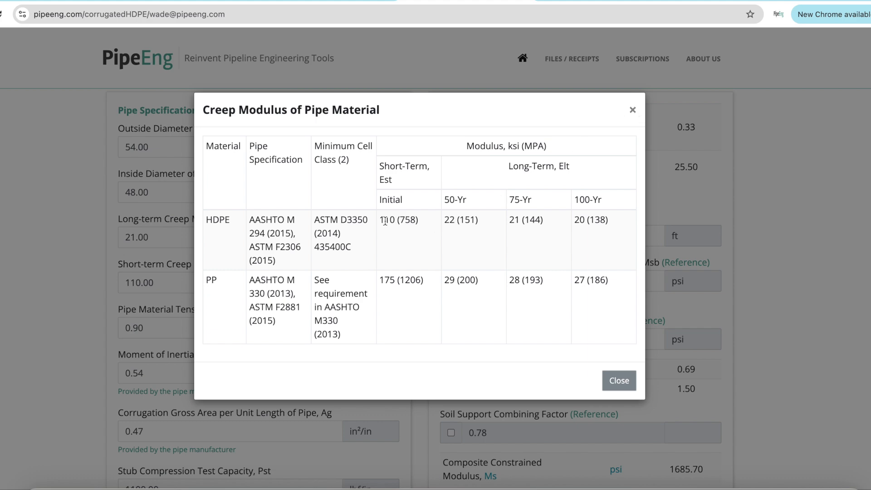
pyautogui.click(632, 110)
# - Check the pipe material tensile strength input against the long-term design strengths in its reference table
pyautogui.scroll(-3, 279, 251)
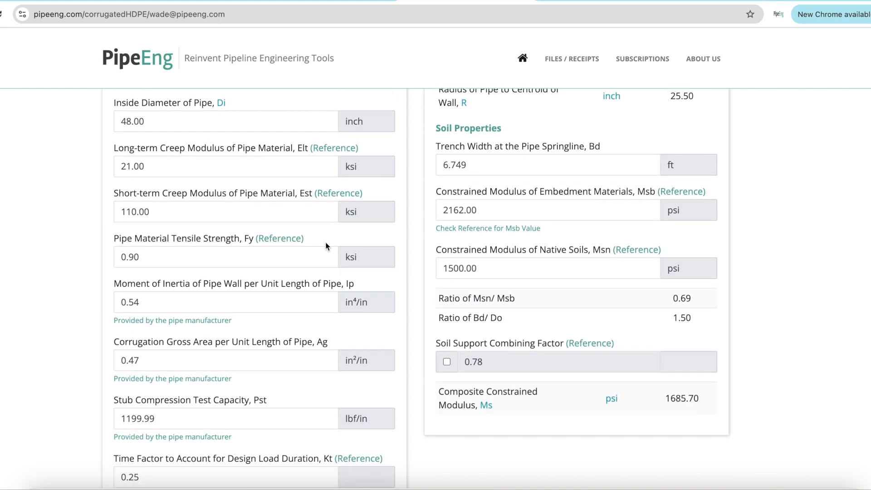
pyautogui.click(199, 264)
pyautogui.click(288, 239)
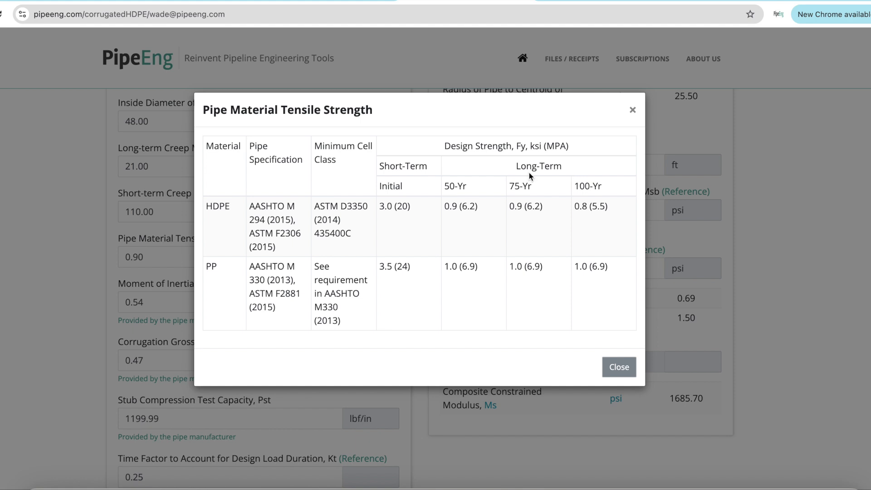
pyautogui.moveTo(516, 167); pyautogui.dragTo(568, 172)
pyautogui.click(567, 175)
pyautogui.click(633, 110)
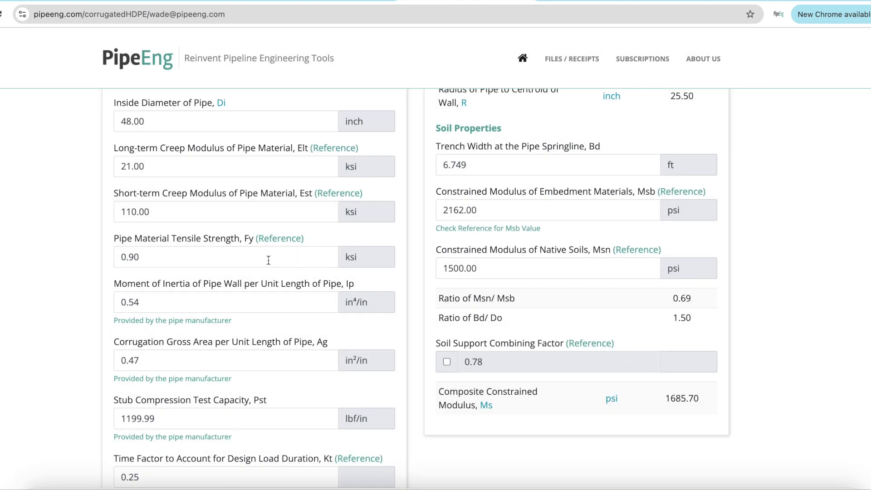
# - Review the manufacturer-provided inputs for moment of inertia, corrugation gross area and stub compression test capacity
pyautogui.scroll(-2, 268, 260)
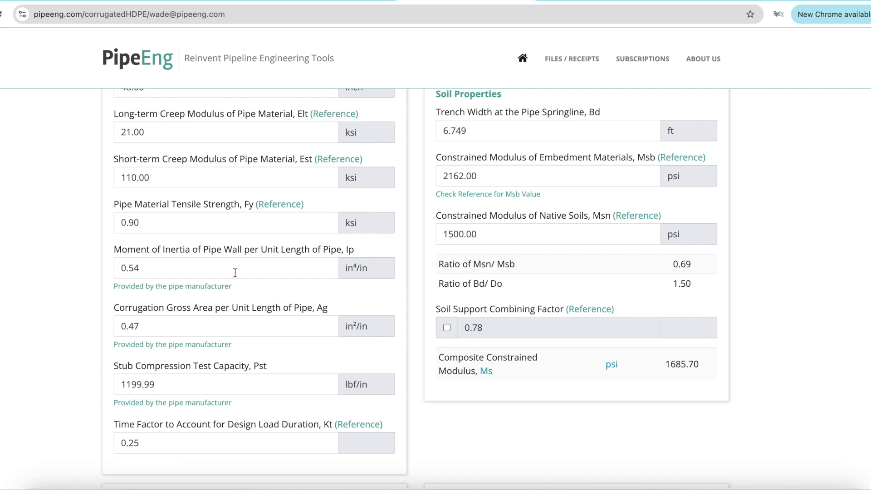
pyautogui.click(235, 272)
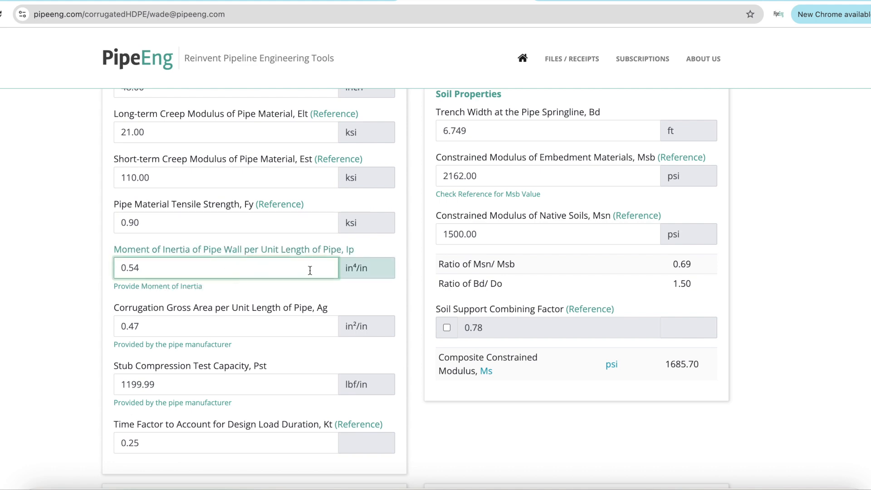
pyautogui.scroll(-1, 249, 287)
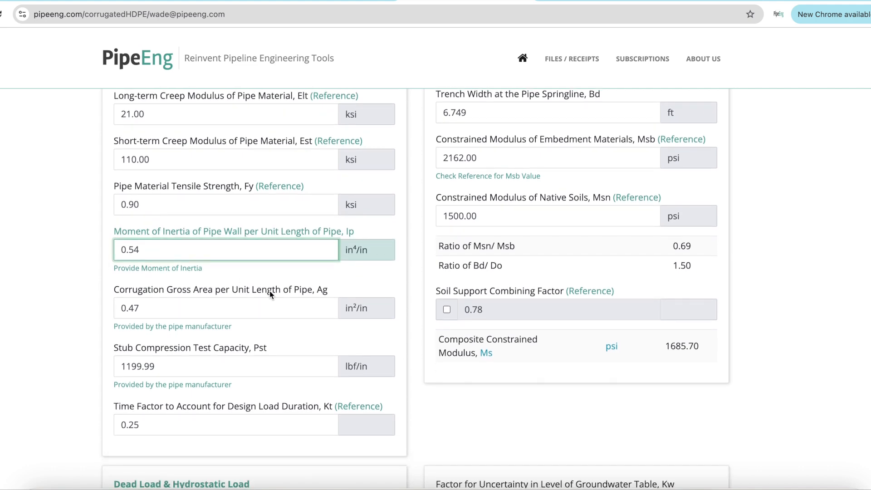
pyautogui.click(175, 312)
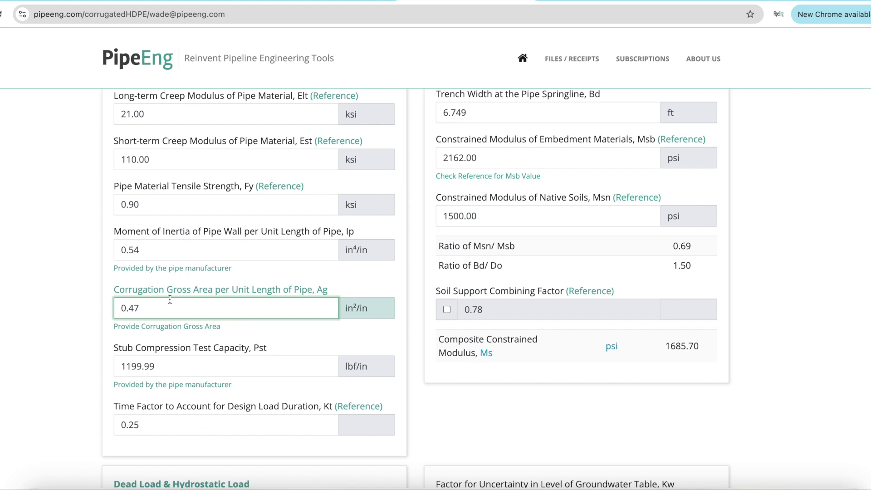
pyautogui.click(173, 254)
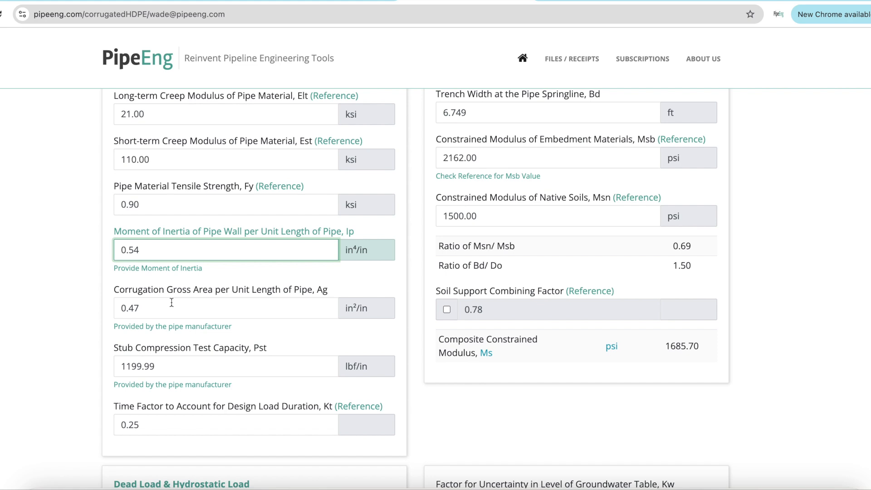
pyautogui.scroll(-1, 225, 287)
pyautogui.click(203, 337)
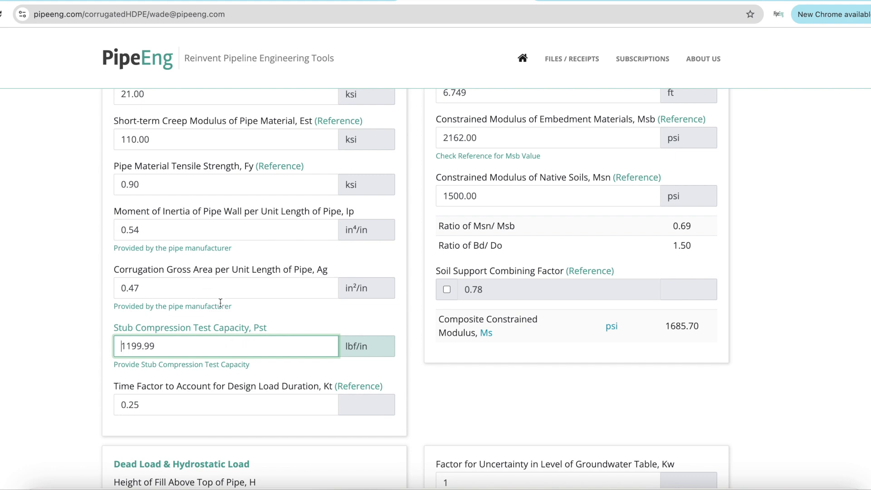
# - Check the design load duration time factor Kt against its reference table, and close the reference
pyautogui.click(208, 404)
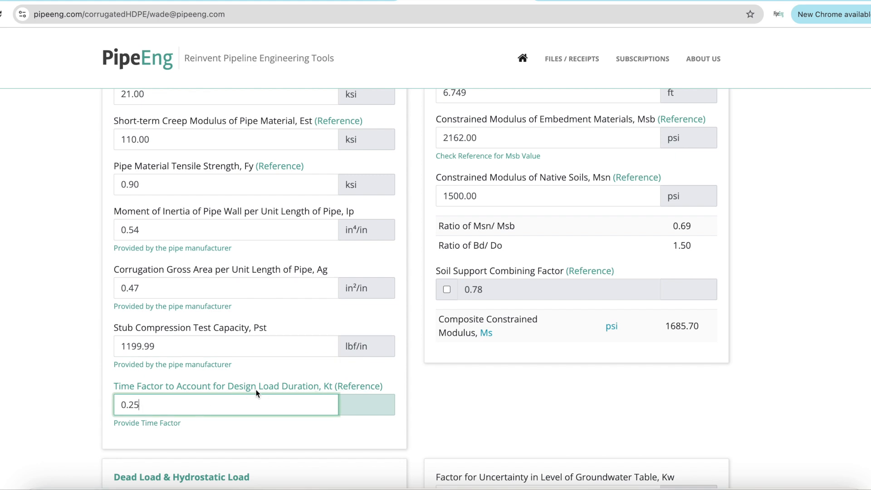
pyautogui.click(379, 389)
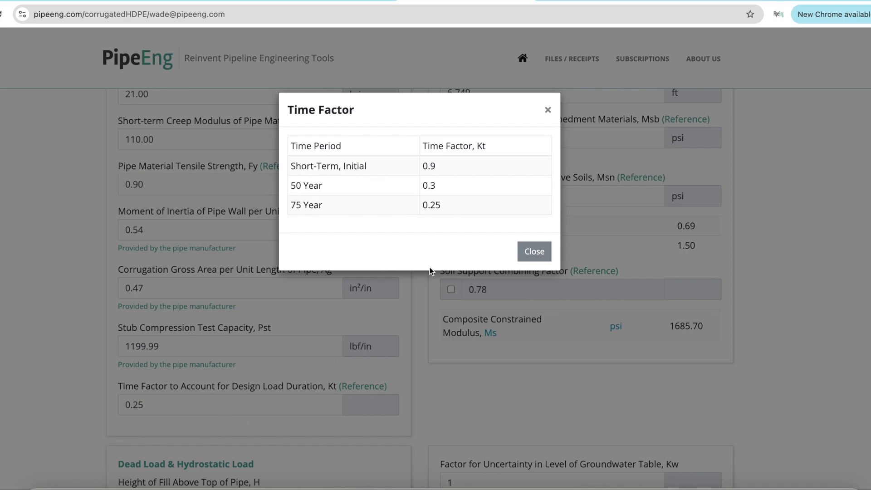
pyautogui.click(548, 110)
# - Review the calculated corrugation effective area and radius to the wall centroid, plus the trench width input at the pipe springline
pyautogui.scroll(4, 729, 274)
pyautogui.scroll(3, 802, 259)
pyautogui.scroll(-2, 802, 258)
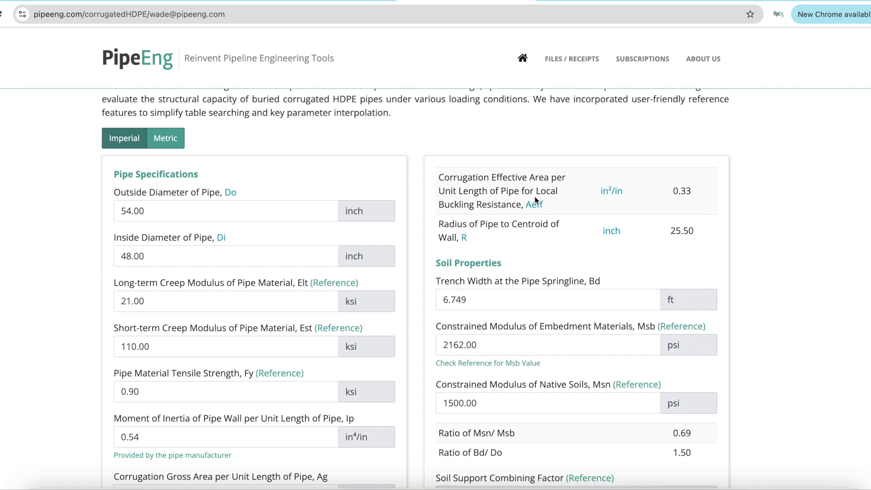
pyautogui.scroll(-1, 532, 207)
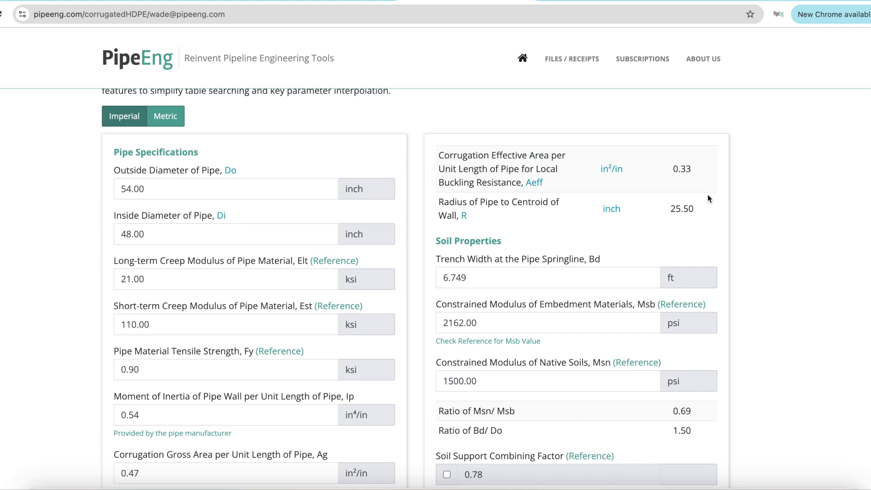
pyautogui.scroll(-4, 708, 198)
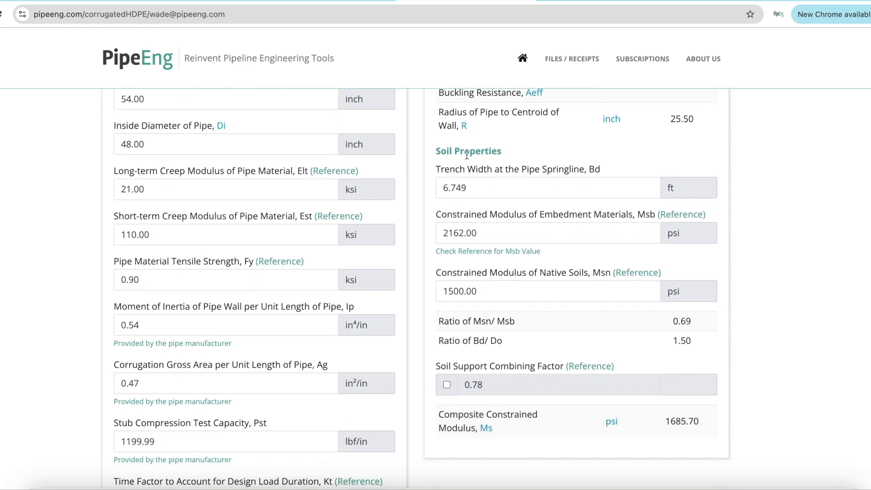
pyautogui.click(517, 183)
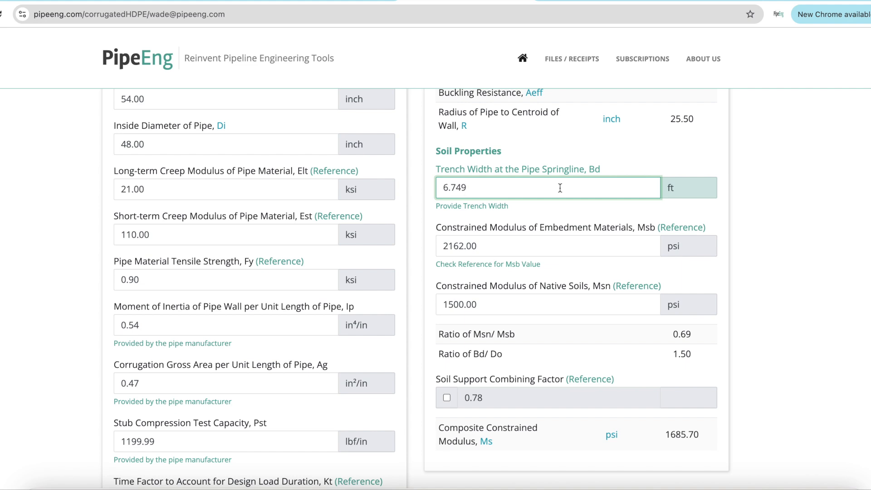
# - Consult the reference for the constrained modulus of embedment materials, viewing the Class I table and the Class II Embedment Materials table
pyautogui.scroll(-1, 570, 231)
pyautogui.click(551, 223)
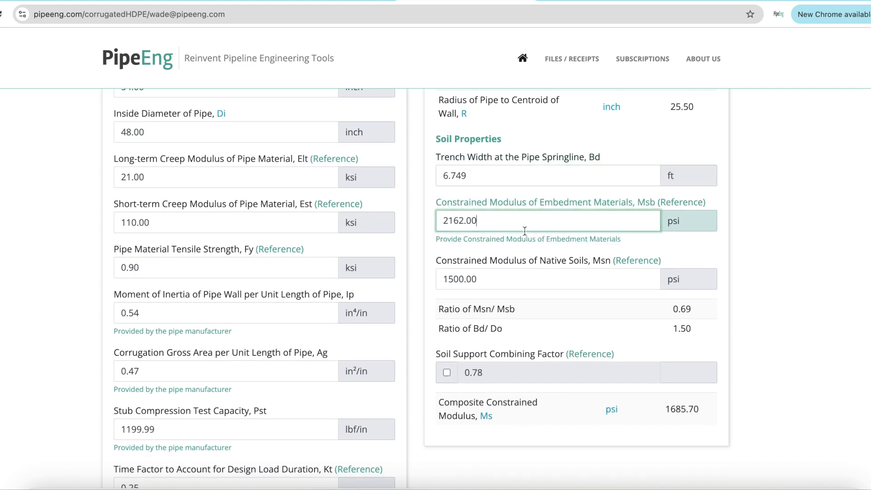
pyautogui.click(687, 203)
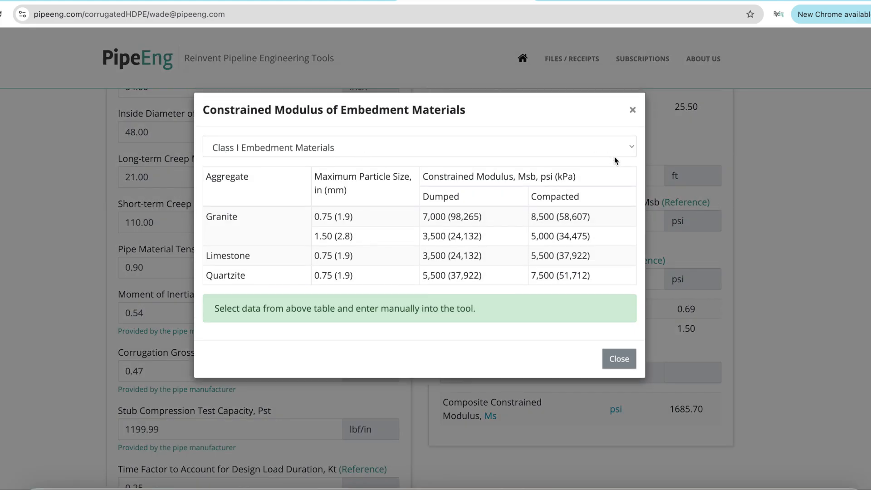
pyautogui.click(629, 157)
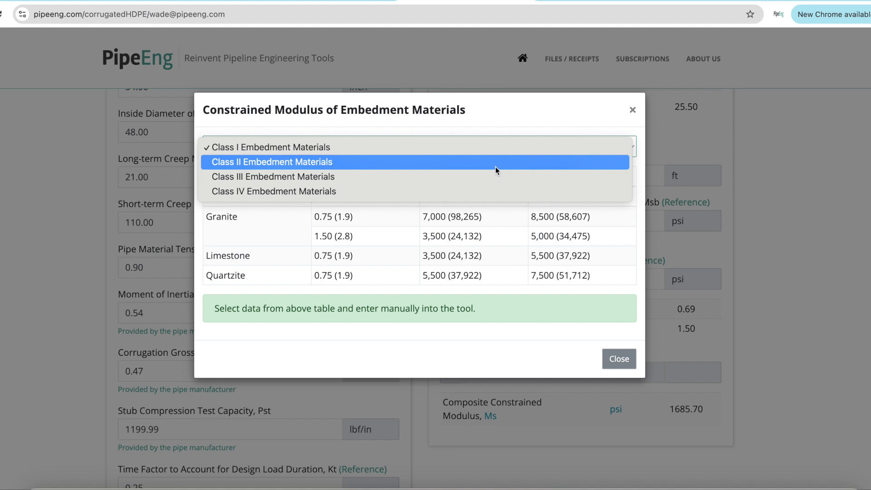
pyautogui.click(456, 148)
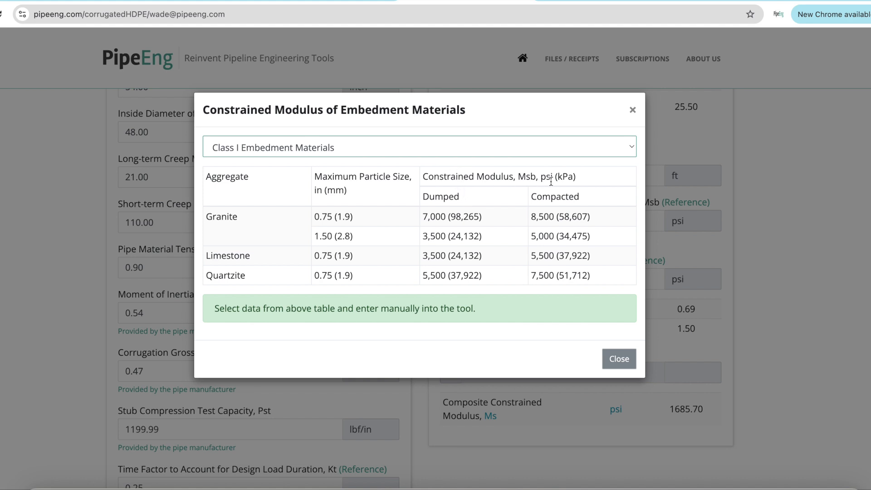
pyautogui.click(619, 147)
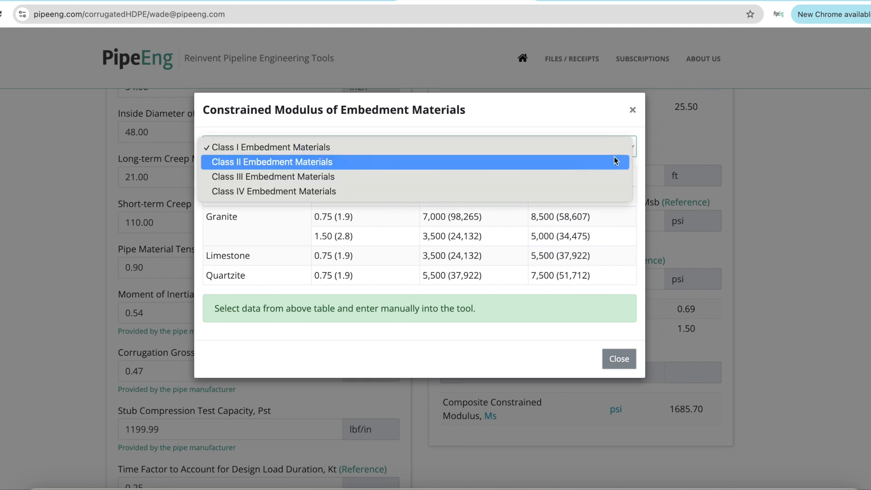
pyautogui.click(615, 162)
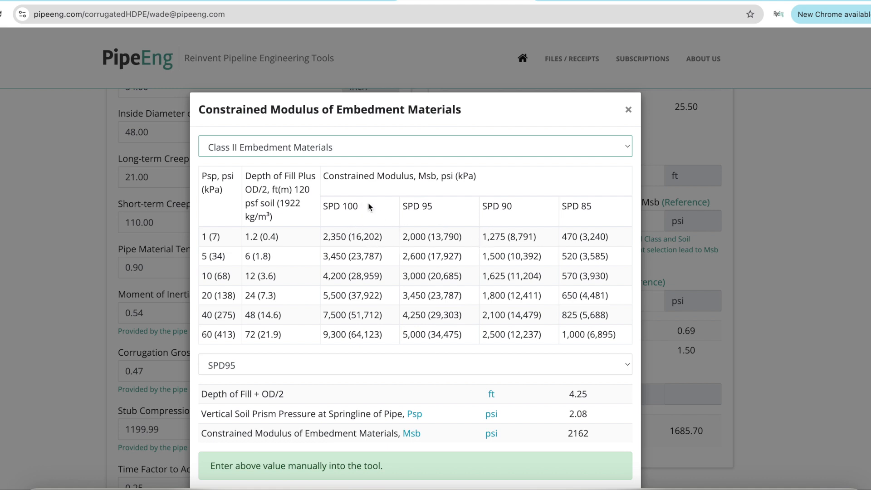
# - Choose SPD90 compaction for the Class II embedment materials in the constrained modulus reference, and close the reference
pyautogui.scroll(-1, 401, 288)
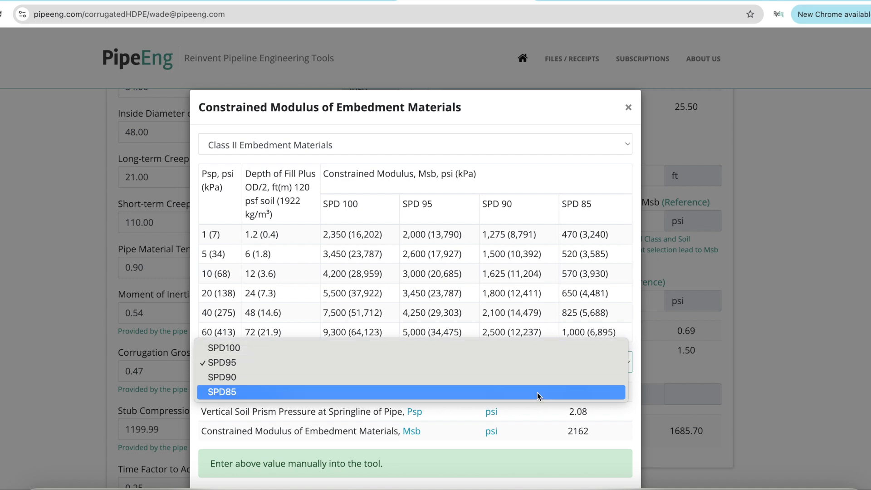
pyautogui.click(538, 380)
pyautogui.click(545, 364)
pyautogui.click(546, 364)
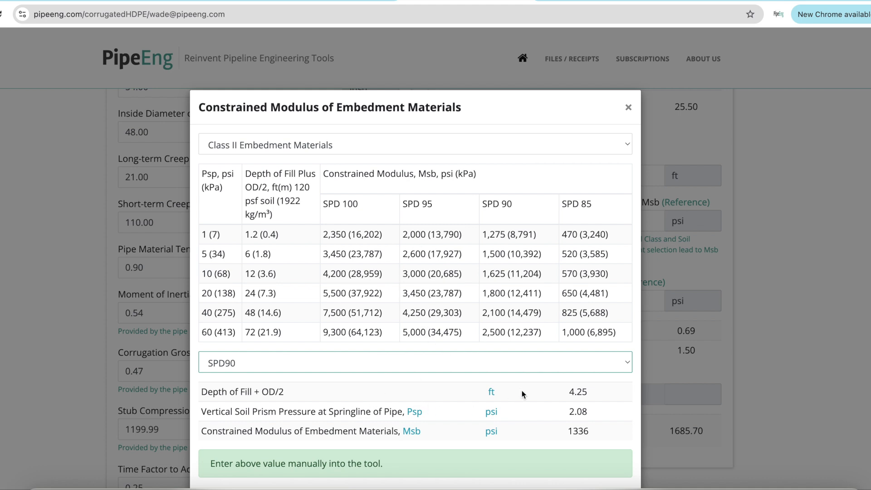
pyautogui.scroll(-1, 523, 395)
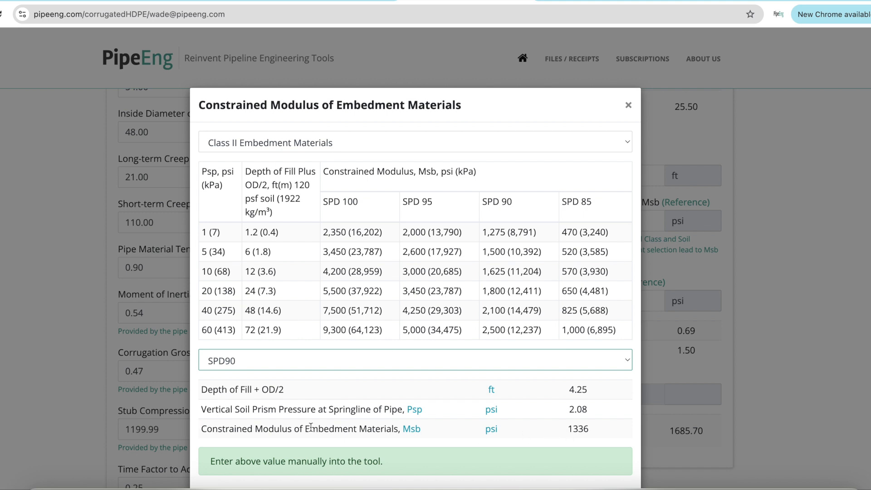
pyautogui.click(571, 431)
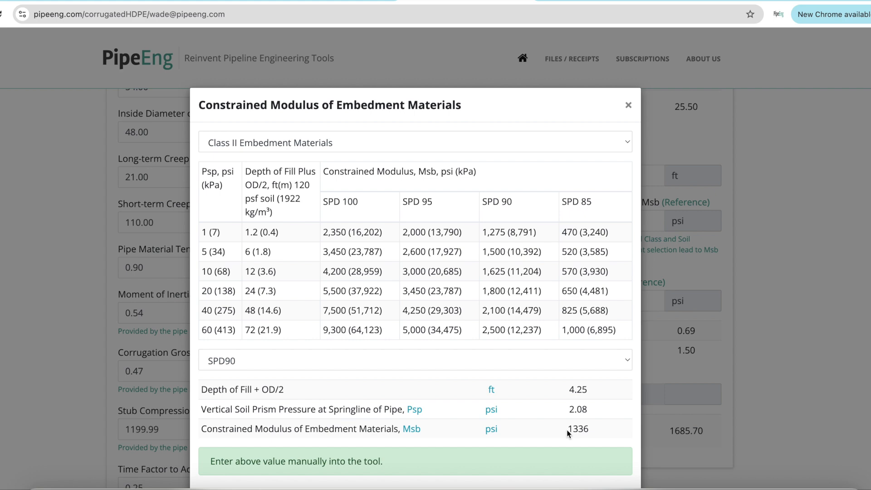
pyautogui.click(628, 101)
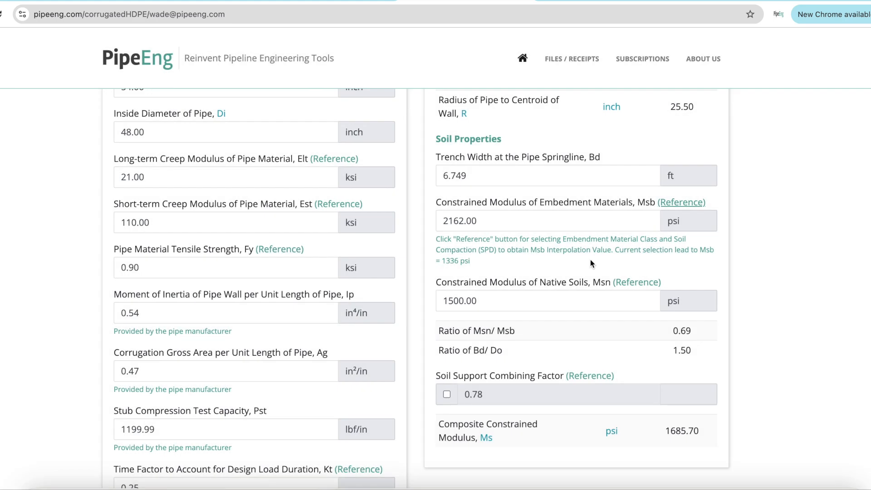
# - Set the constrained modulus of embedment materials, Msb, to 1336 psi
pyautogui.click(499, 222)
pyautogui.write('1336')
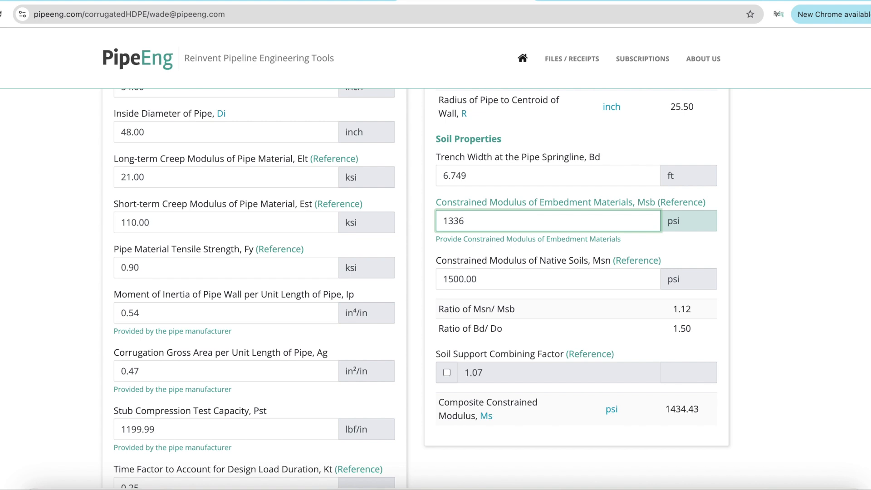
pyautogui.click(823, 240)
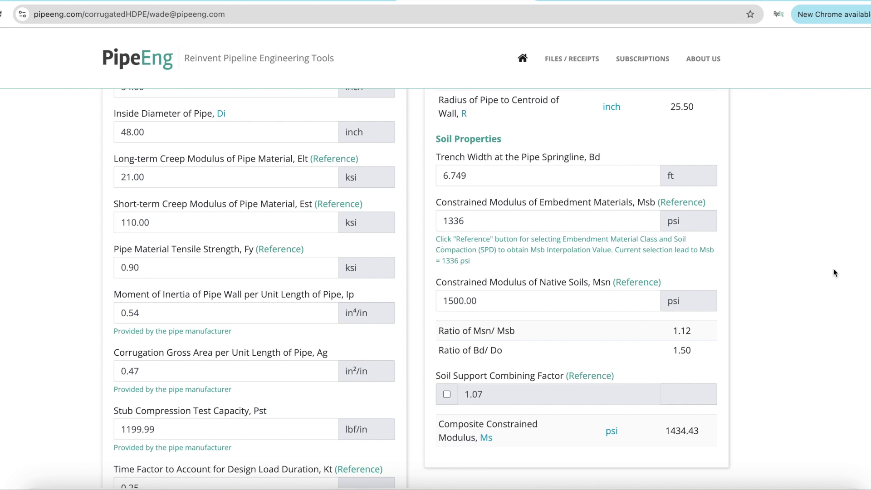
# - Check the constrained modulus of native soils, Msn, against its reference table, and close the reference
pyautogui.scroll(-1, 833, 270)
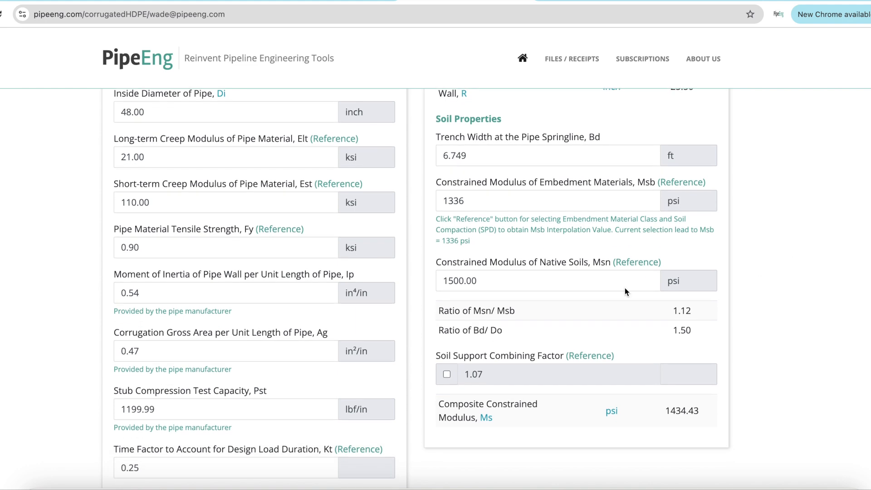
pyautogui.click(554, 286)
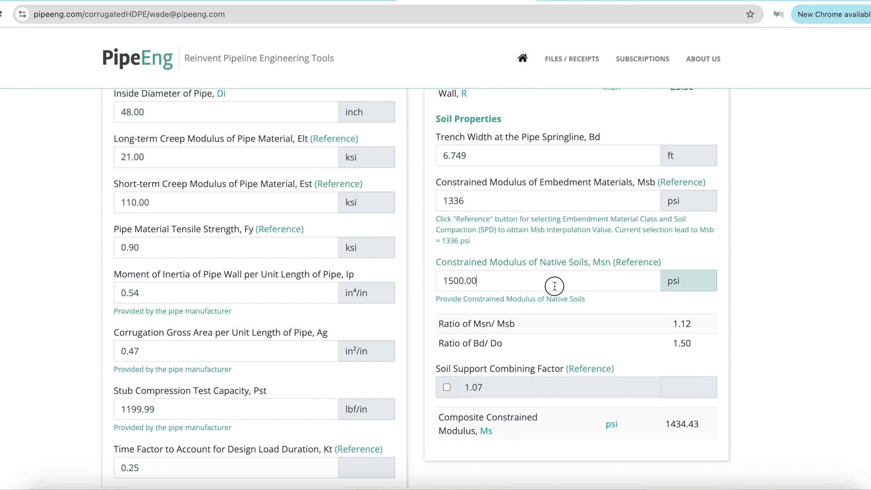
pyautogui.click(636, 265)
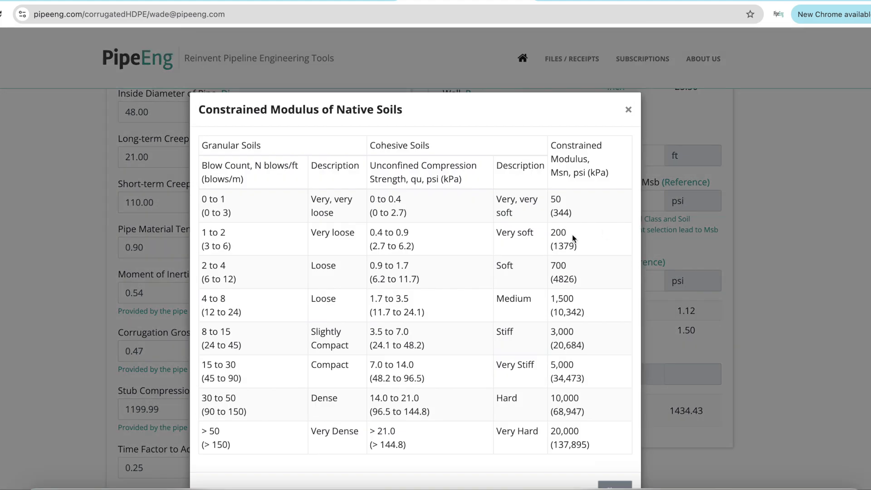
pyautogui.scroll(-1, 572, 235)
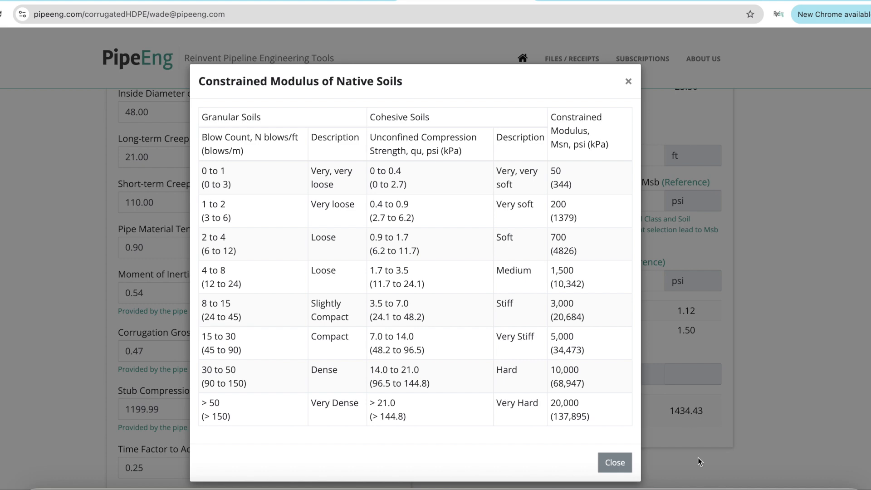
pyautogui.click(619, 463)
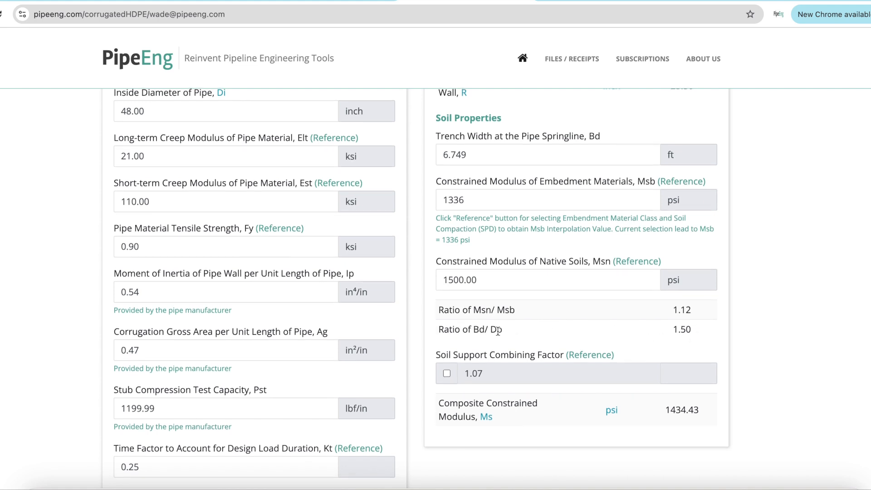
# - Check the soil support combining factor against its reference table, close it, and review the calculated composite constrained modulus
pyautogui.scroll(-1, 492, 334)
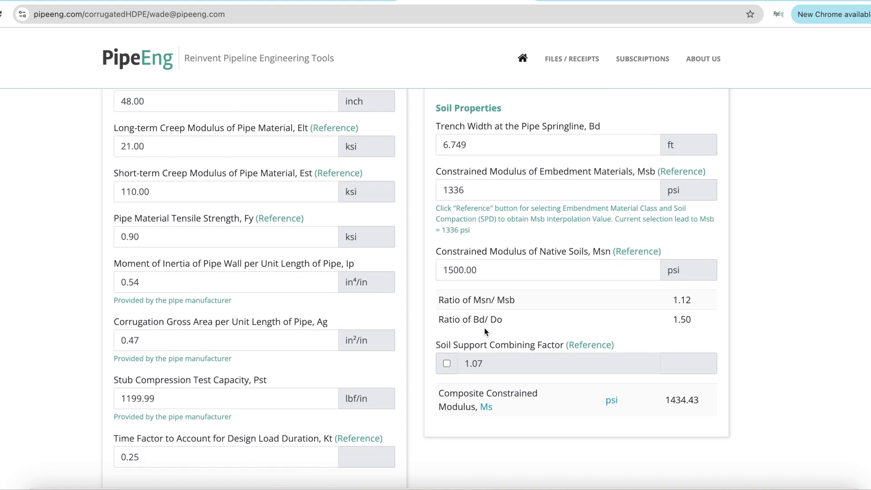
pyautogui.click(602, 347)
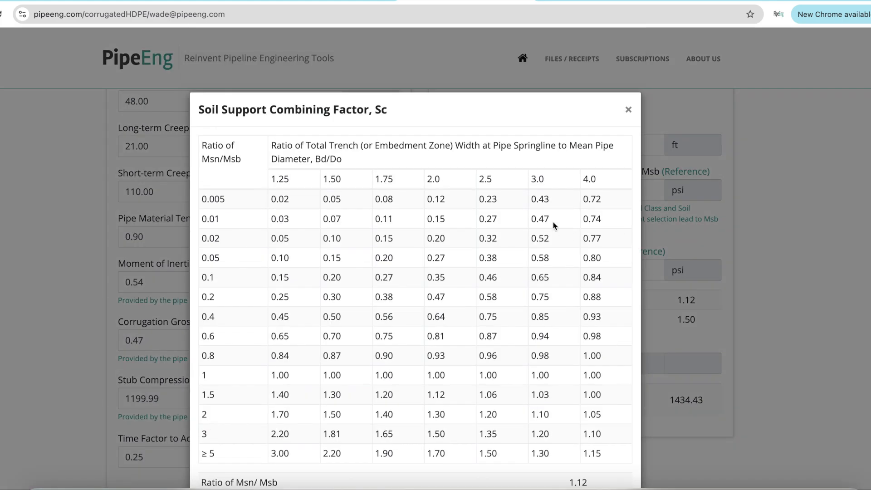
pyautogui.scroll(-1, 567, 233)
pyautogui.scroll(-2, 572, 234)
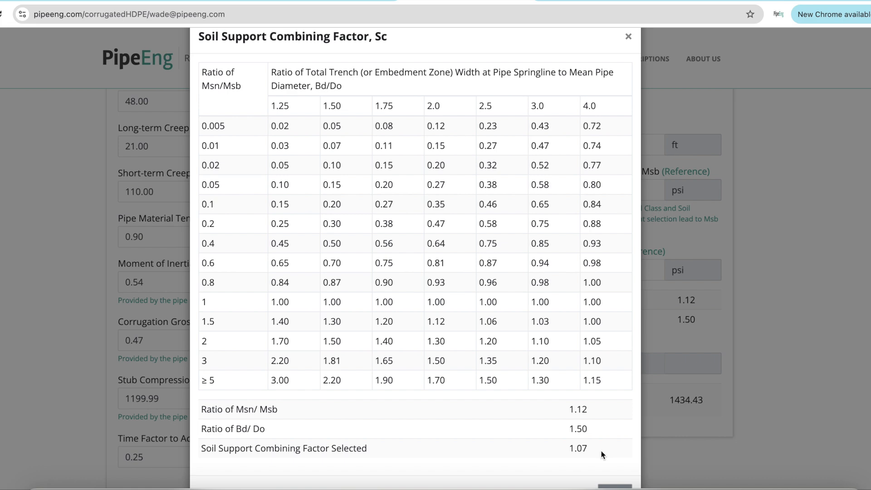
pyautogui.click(802, 343)
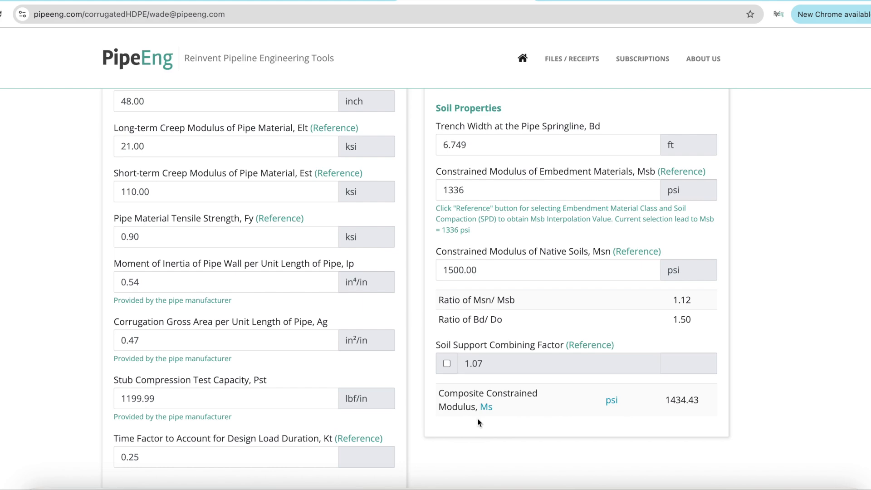
pyautogui.moveTo(667, 400); pyautogui.dragTo(702, 403)
pyautogui.click(791, 394)
# - Set the height of fill above the top of the pipe to 3 ft in the dead and hydrostatic load inputs
pyautogui.scroll(-1, 800, 377)
pyautogui.scroll(-10, 800, 375)
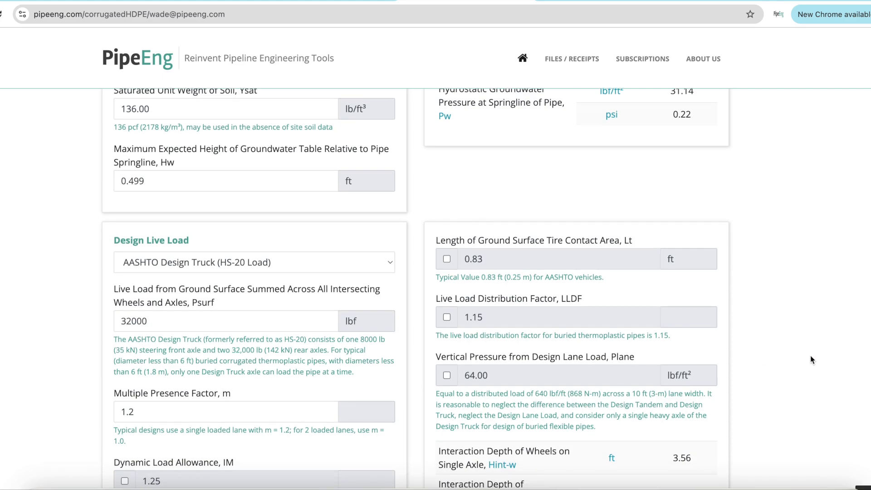
pyautogui.scroll(5, 810, 358)
pyautogui.scroll(1, 810, 358)
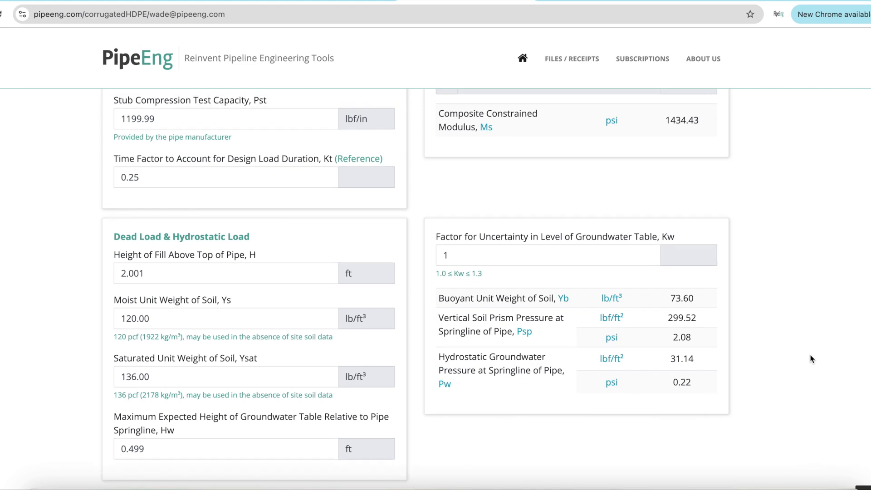
pyautogui.scroll(-1, 809, 358)
pyautogui.scroll(-2, 796, 318)
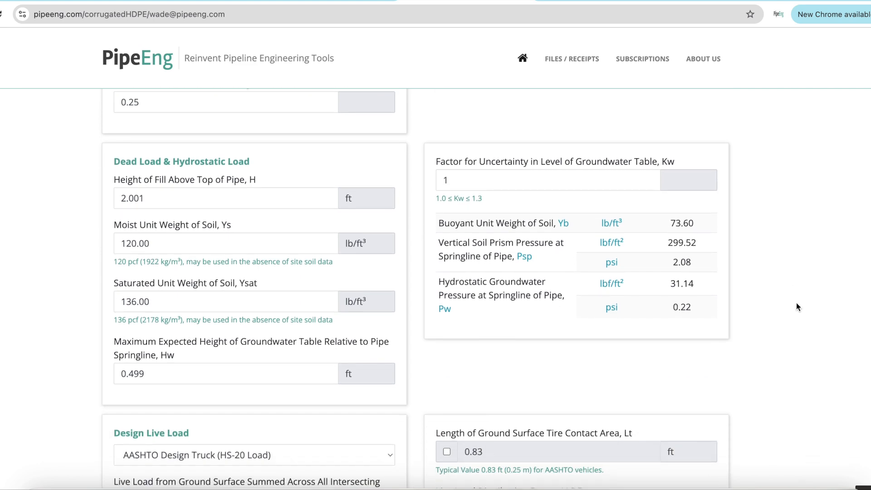
pyautogui.scroll(-1, 785, 295)
pyautogui.scroll(-1, 777, 287)
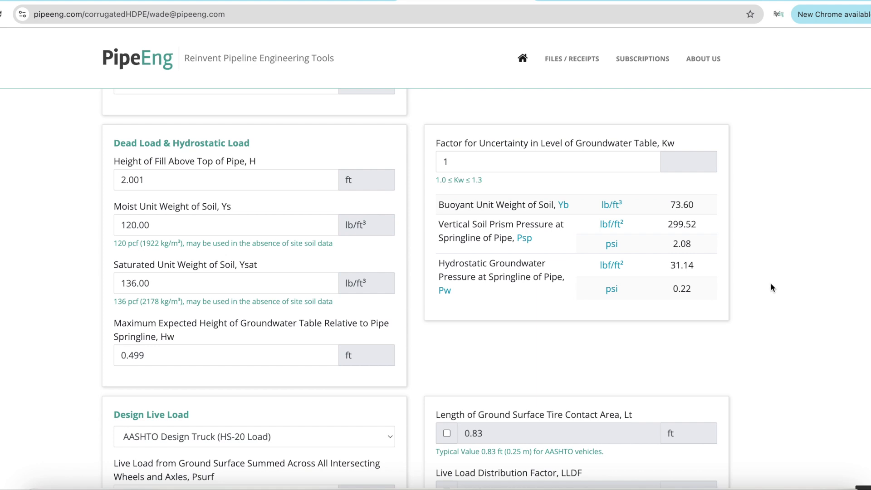
pyautogui.click(188, 181)
pyautogui.doubleClick(145, 179)
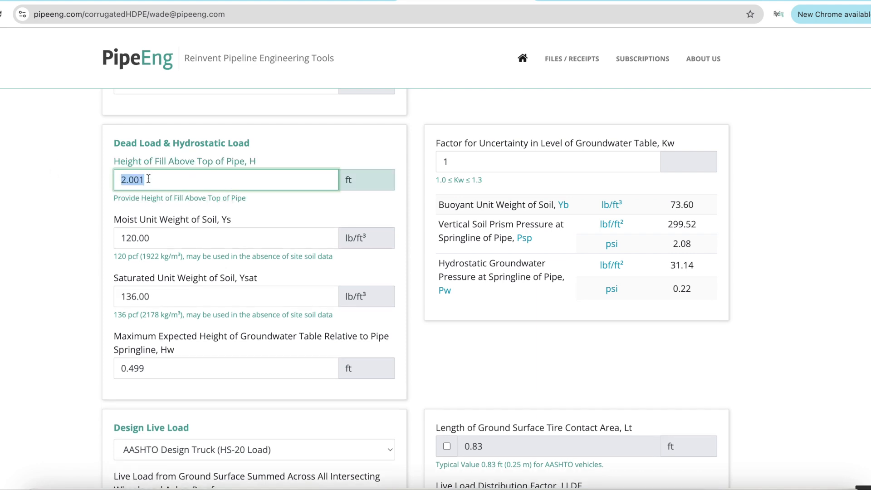
pyautogui.write('3')
pyautogui.click(43, 172)
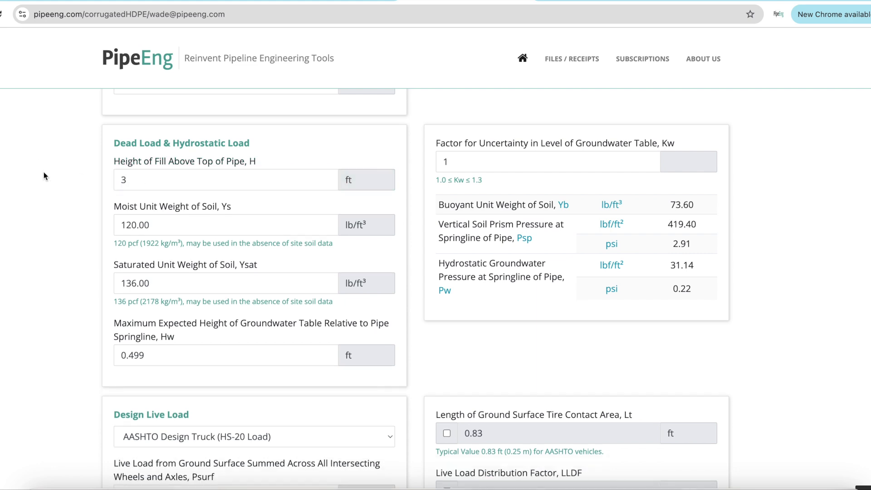
# - Review the moist and saturated unit weights of soil and the groundwater table uncertainty factor Kw
pyautogui.click(159, 220)
pyautogui.click(27, 214)
pyautogui.click(206, 292)
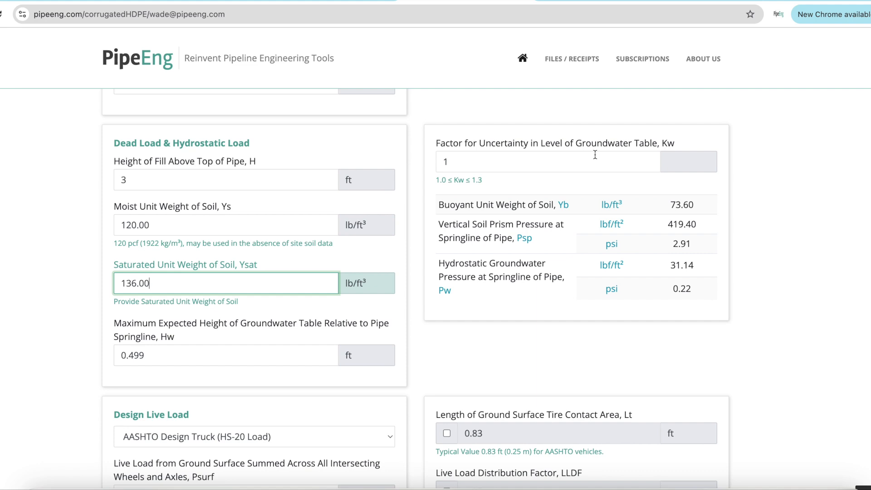
pyautogui.click(526, 156)
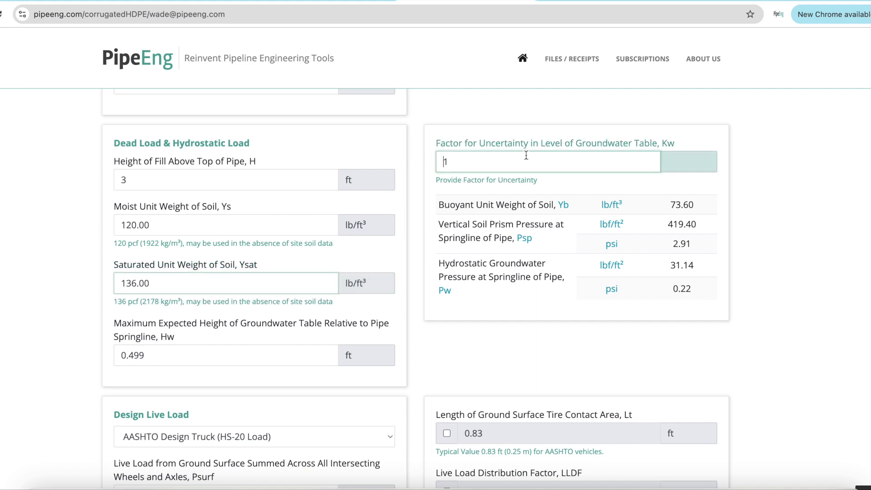
pyautogui.click(789, 190)
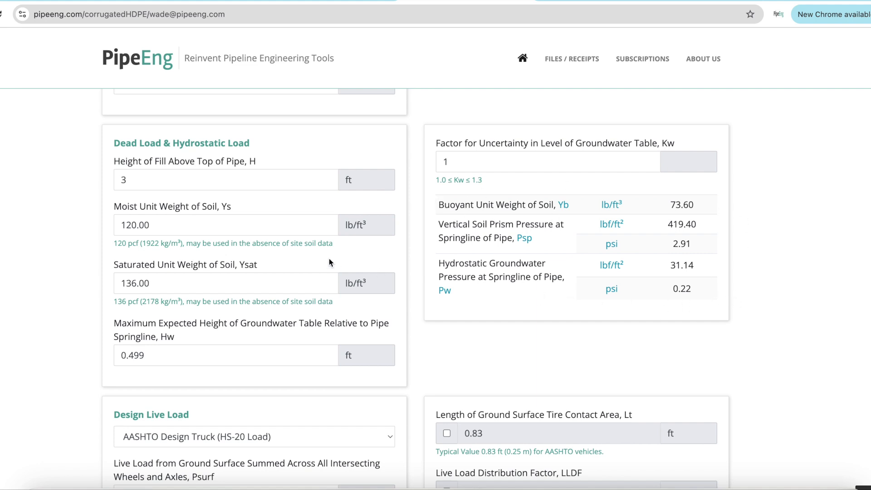
# - Try Owner-Specified or Permit Vehicle Live Load as the design live load, and restore AASHTO Design Truck (HS-20 Load)
pyautogui.scroll(-6, 851, 234)
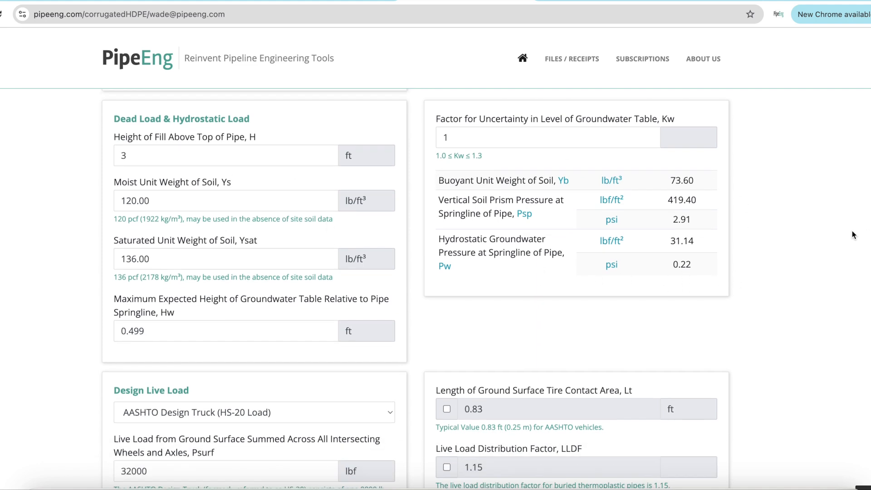
pyautogui.scroll(-1, 853, 234)
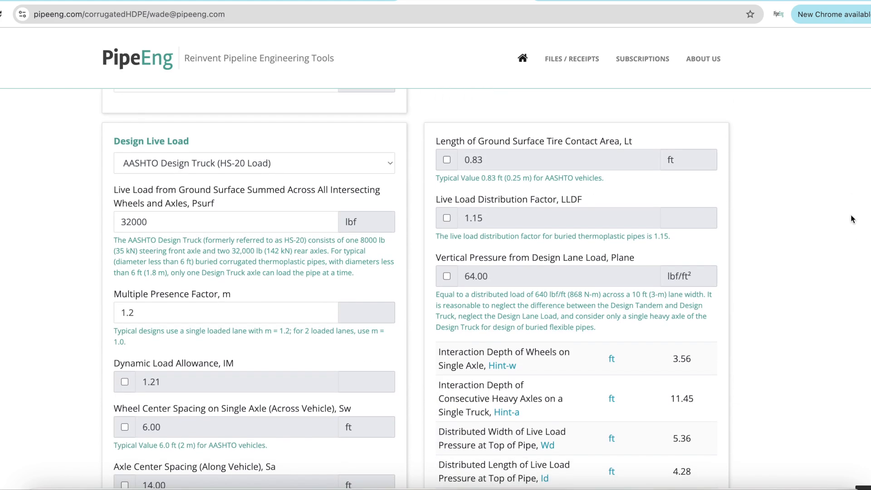
pyautogui.scroll(-1, 852, 219)
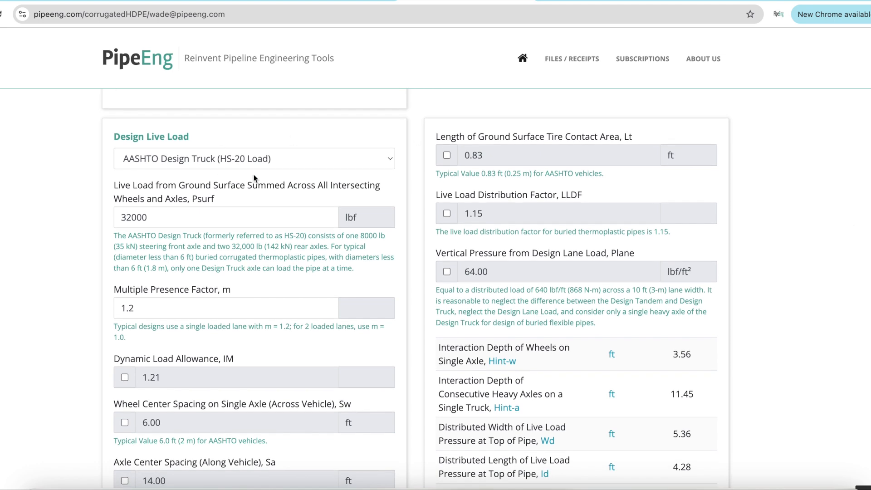
pyautogui.click(320, 163)
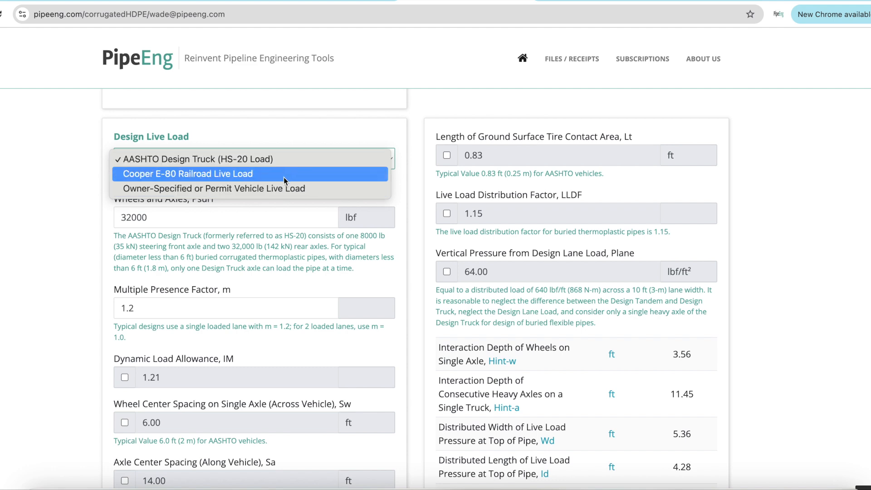
pyautogui.click(283, 190)
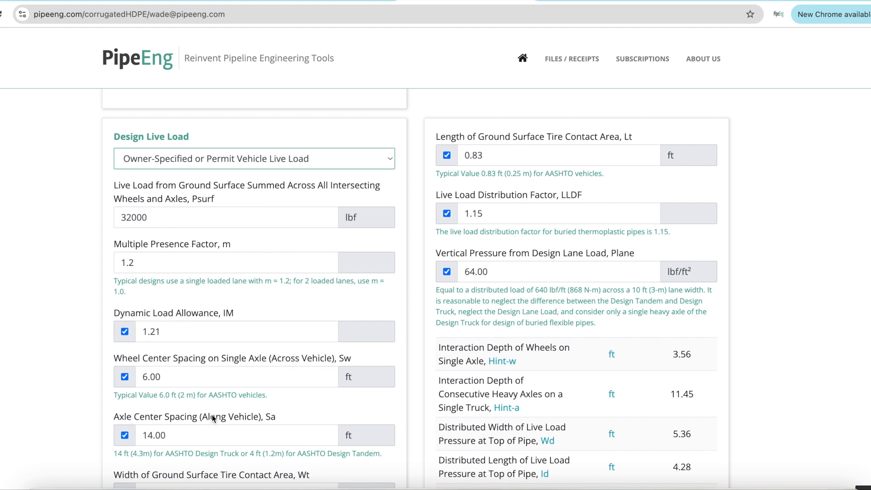
pyautogui.click(226, 159)
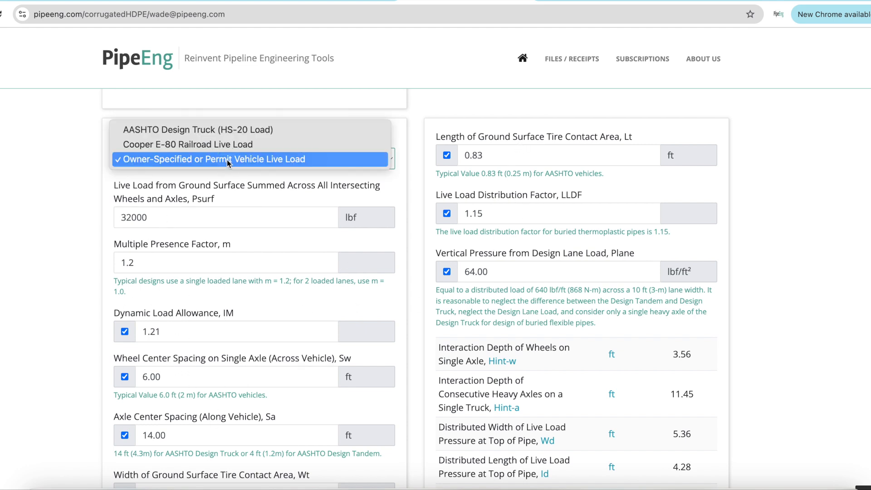
pyautogui.click(228, 130)
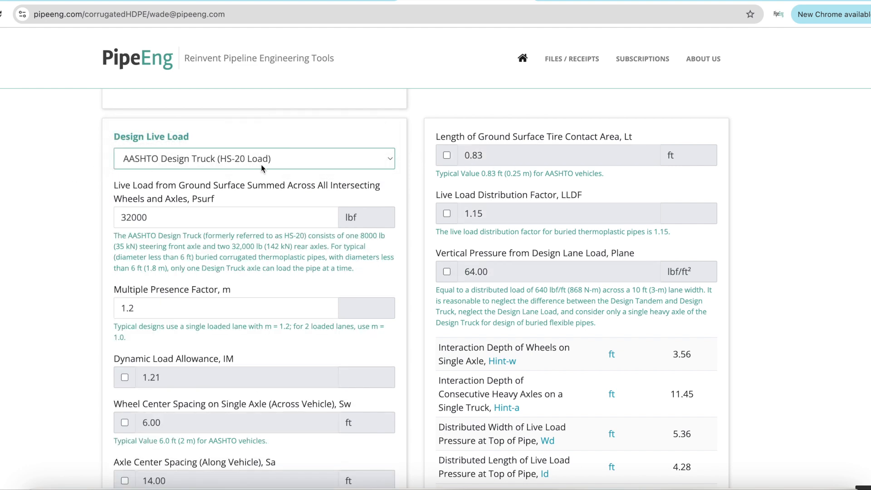
# - Review the ground surface live load Psurf and the inputs below it for the AASHTO design truck
pyautogui.click(306, 214)
pyautogui.click(55, 209)
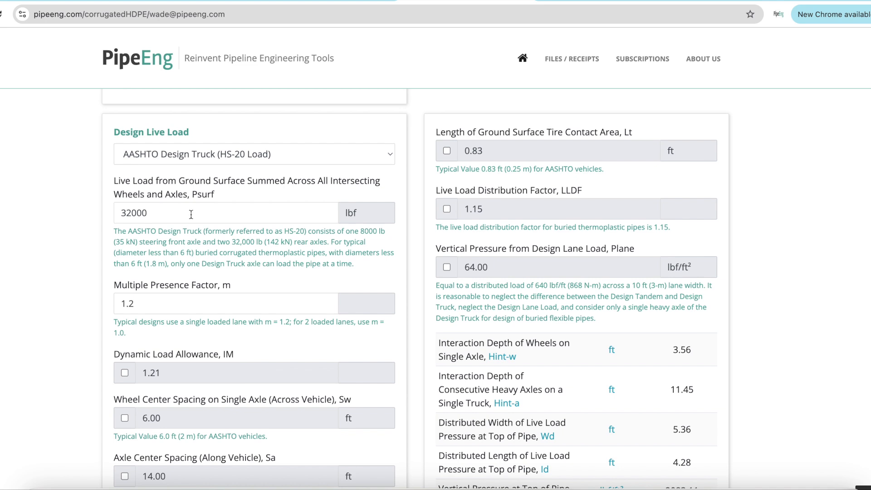
pyautogui.scroll(-1, 198, 222)
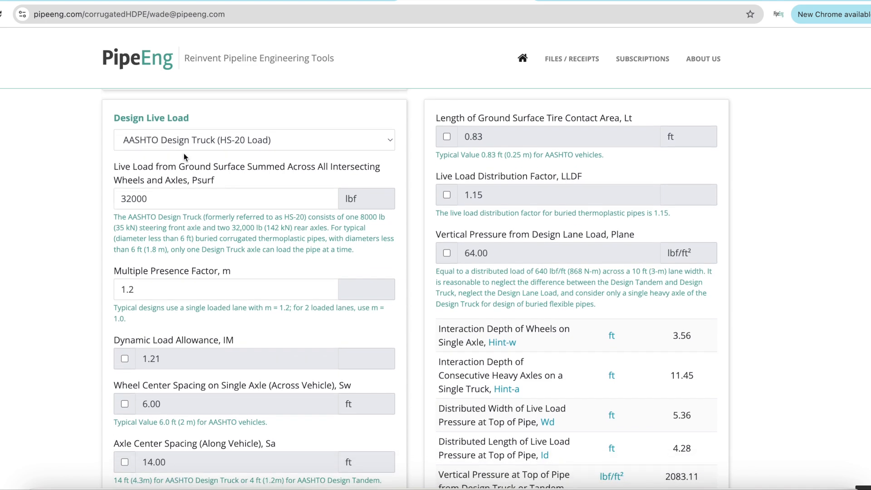
pyautogui.scroll(-2, 256, 221)
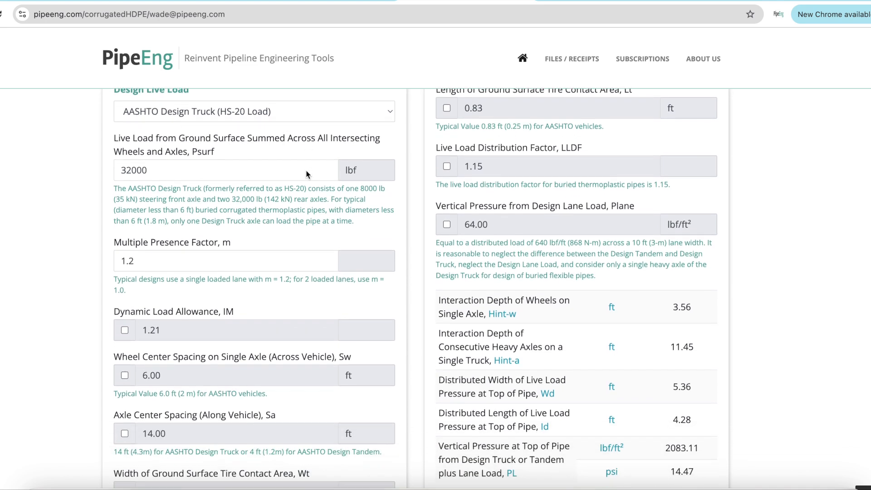
# - Review the guidance for the multiple presence factor m and the dynamic load allowance, wheel spacing and axle spacing inputs
pyautogui.click(244, 257)
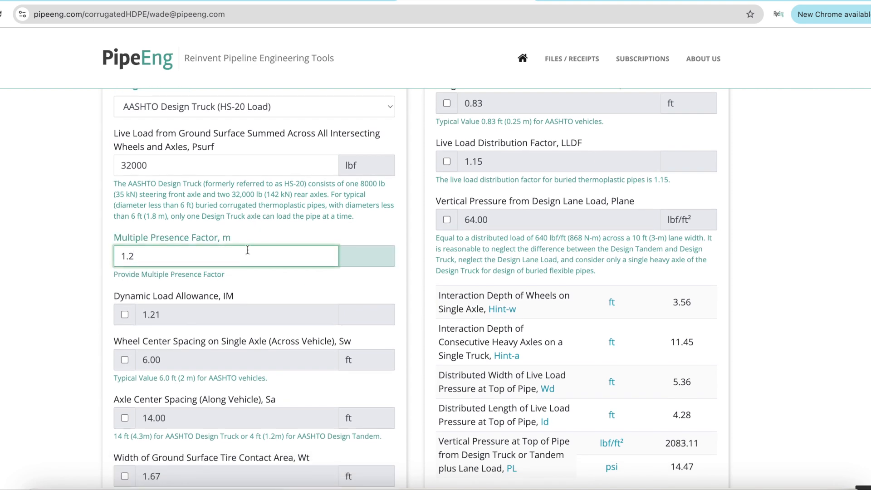
pyautogui.click(57, 285)
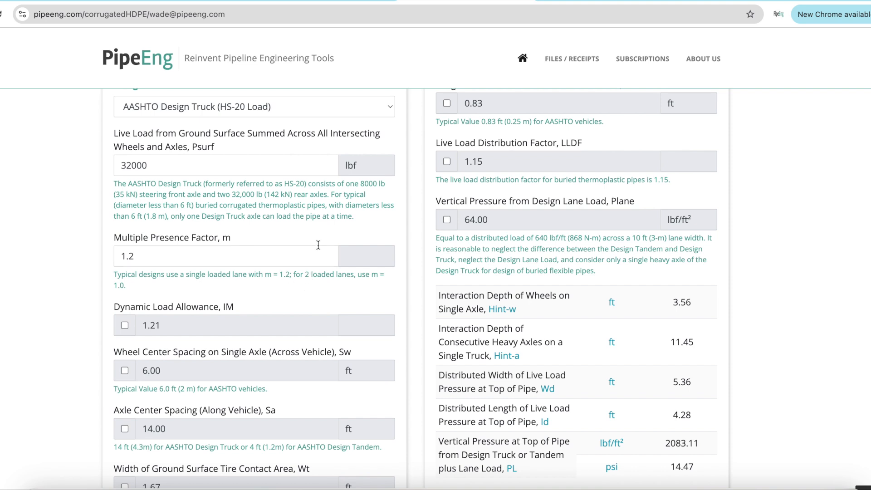
pyautogui.scroll(-3, 330, 245)
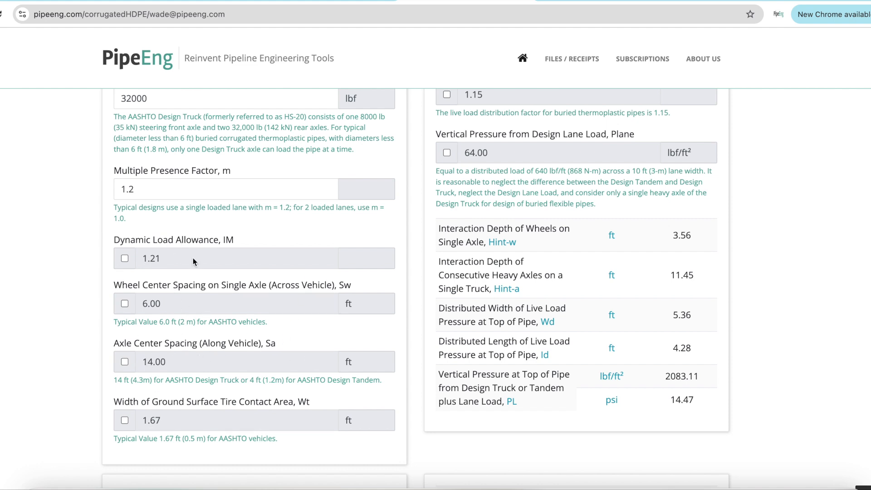
pyautogui.scroll(1, 244, 230)
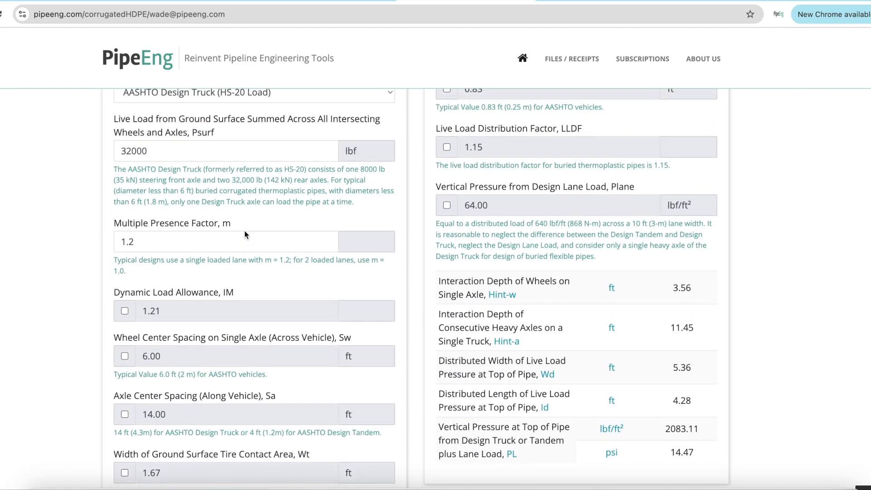
pyautogui.scroll(-5, 230, 252)
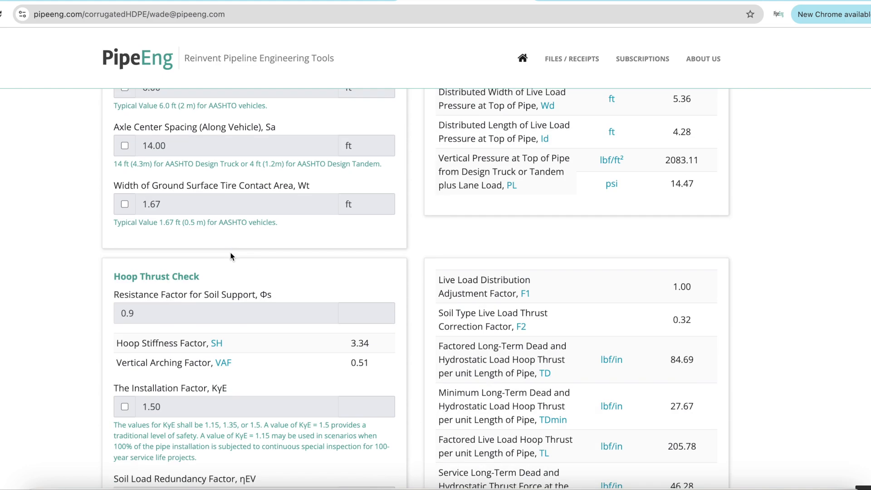
pyautogui.scroll(6, 230, 252)
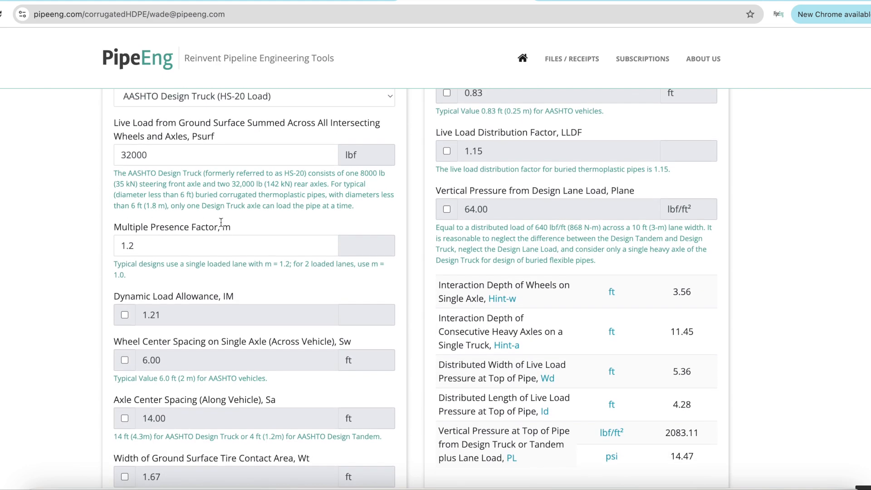
# - Try Cooper E-80 Railroad Live Load as the design live load and review the resulting railroad pressure input PL
pyautogui.scroll(2, 218, 217)
pyautogui.click(212, 195)
pyautogui.click(206, 211)
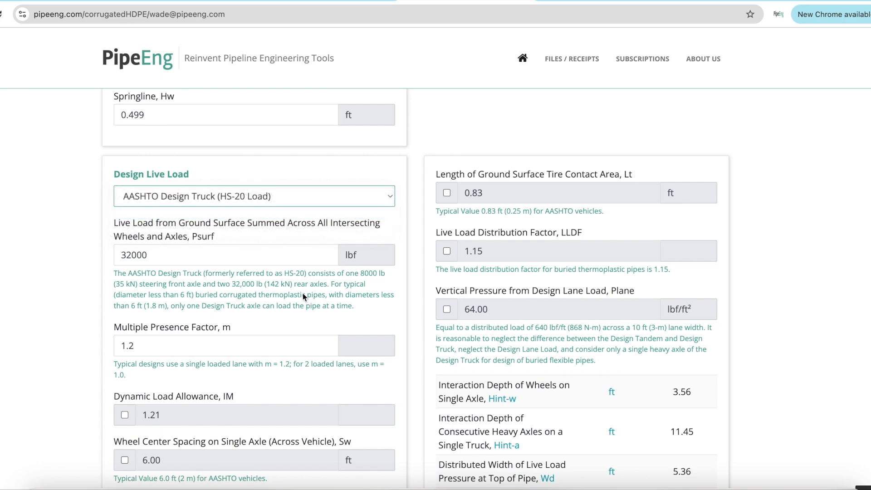
pyautogui.scroll(-2, 264, 298)
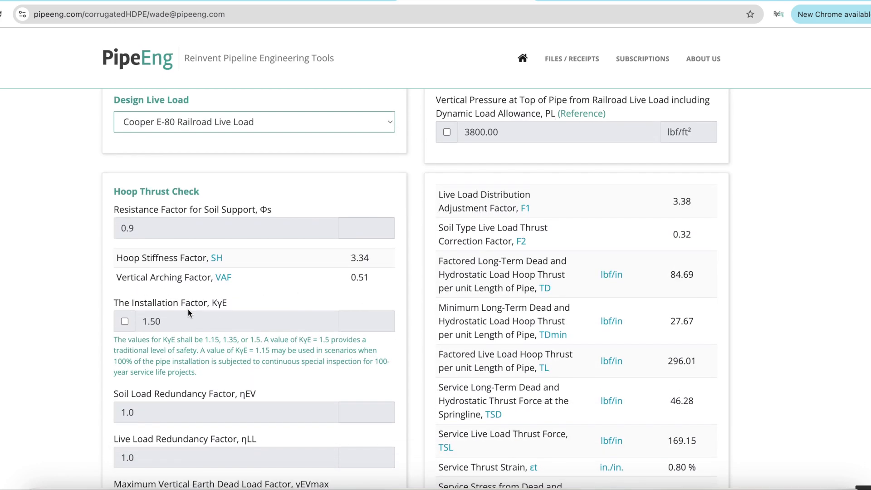
pyautogui.scroll(-1, 190, 321)
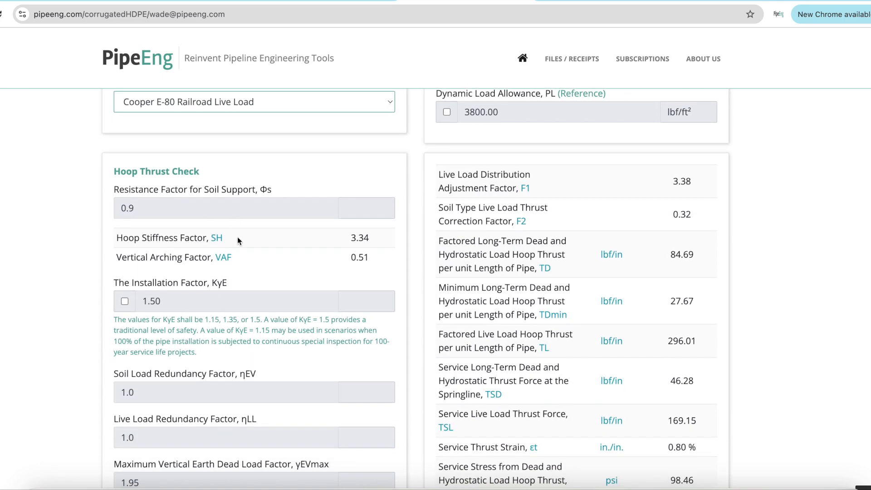
pyautogui.scroll(3, 237, 237)
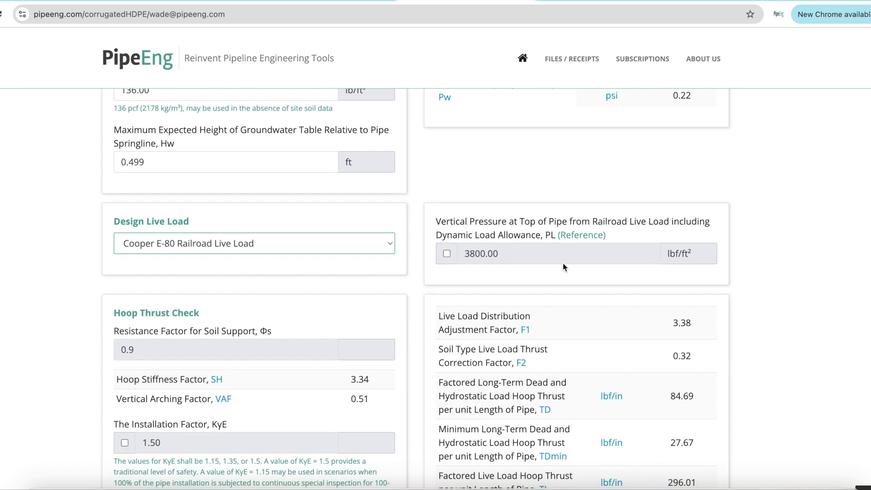
# - Switch the design live load to Owner-Specified or Permit Vehicle Live Load, and return it to AASHTO Design Truck (HS-20 Load)
pyautogui.click(340, 243)
pyautogui.click(315, 257)
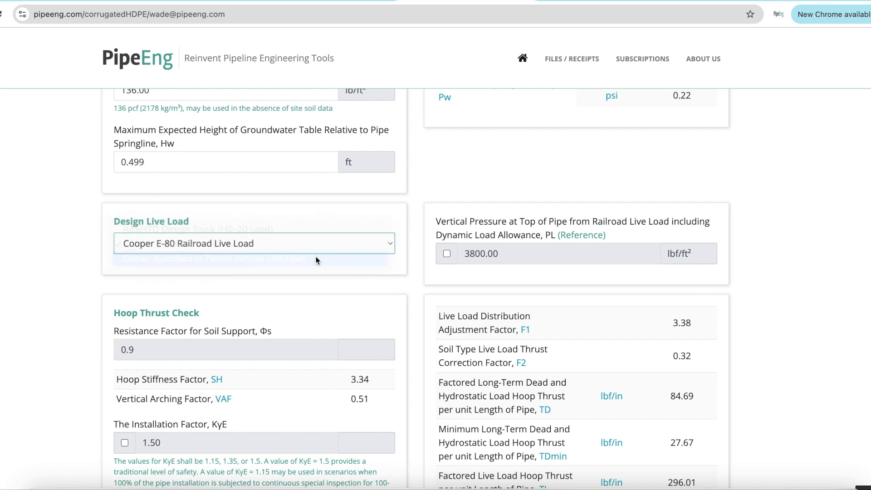
pyautogui.scroll(-2, 358, 293)
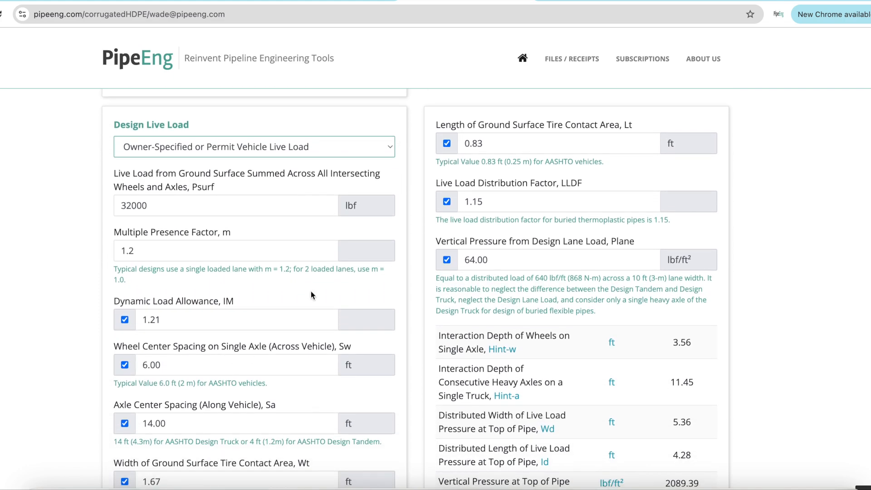
pyautogui.click(260, 152)
pyautogui.click(261, 117)
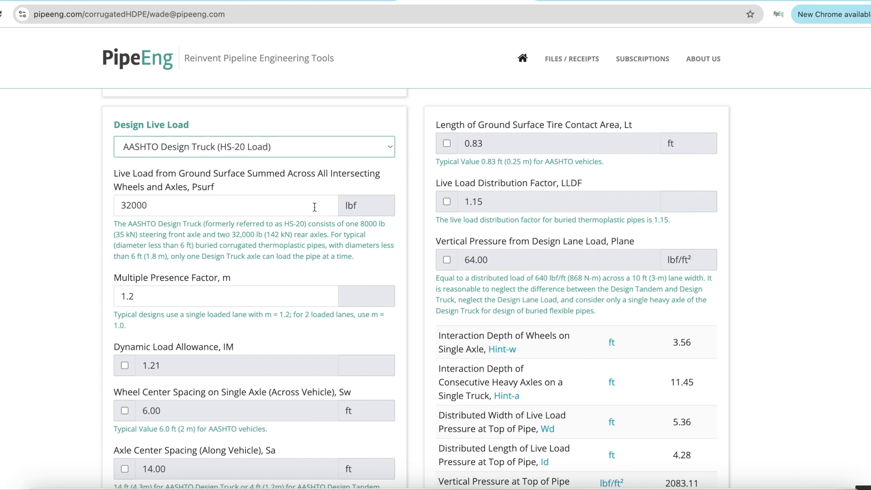
# - Review the tire contact length, live load distribution factor, design lane load pressure and the calculated live load results at the pipe top
pyautogui.scroll(-1, 338, 208)
pyautogui.scroll(1, 483, 146)
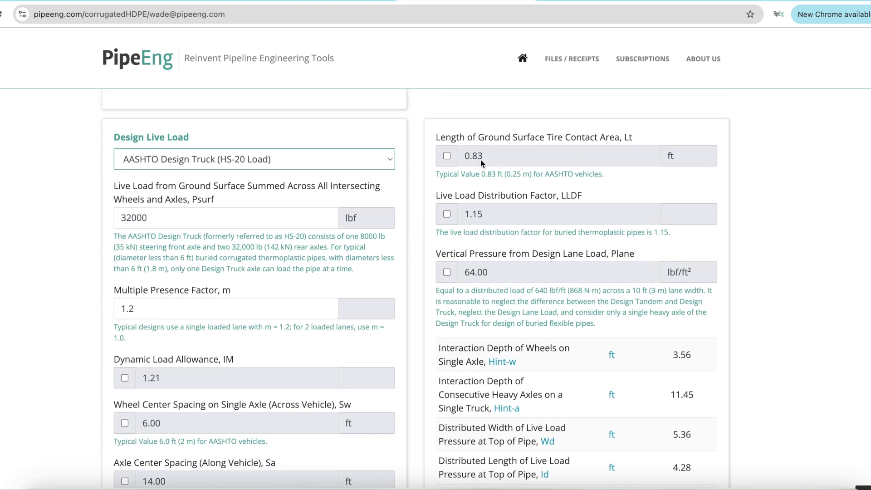
pyautogui.scroll(-3, 499, 176)
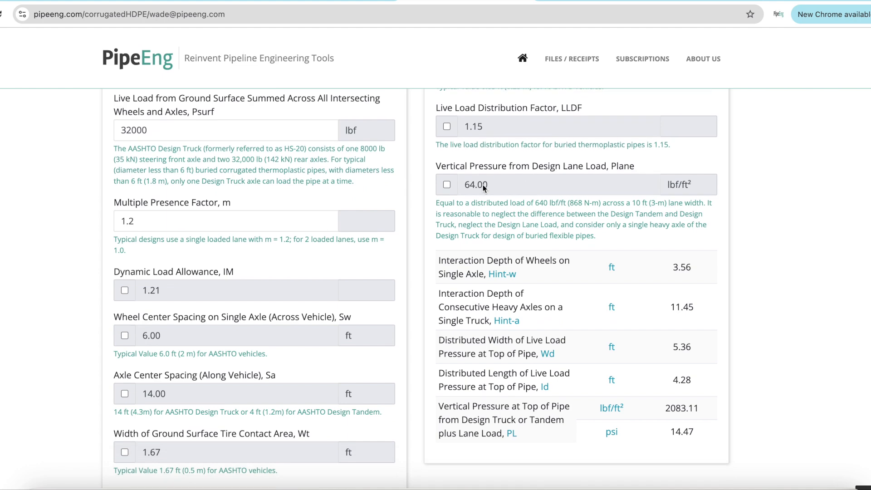
pyautogui.scroll(1, 517, 163)
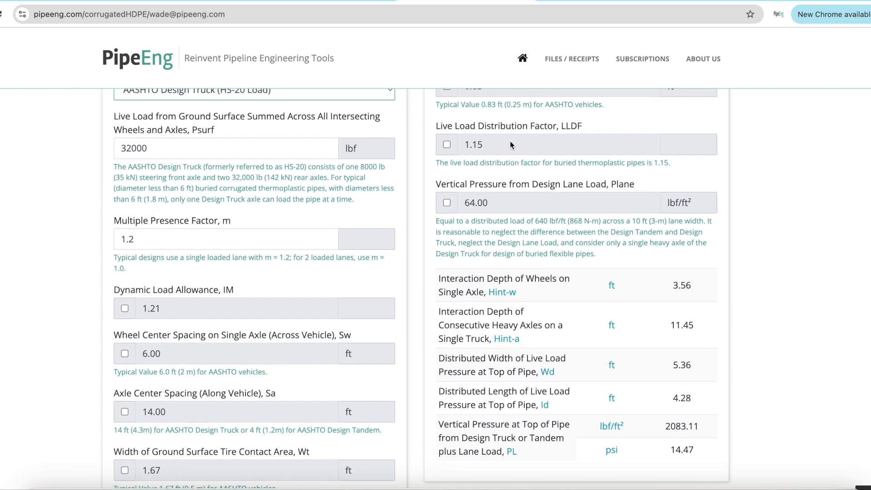
pyautogui.scroll(-2, 496, 164)
pyautogui.scroll(-3, 479, 249)
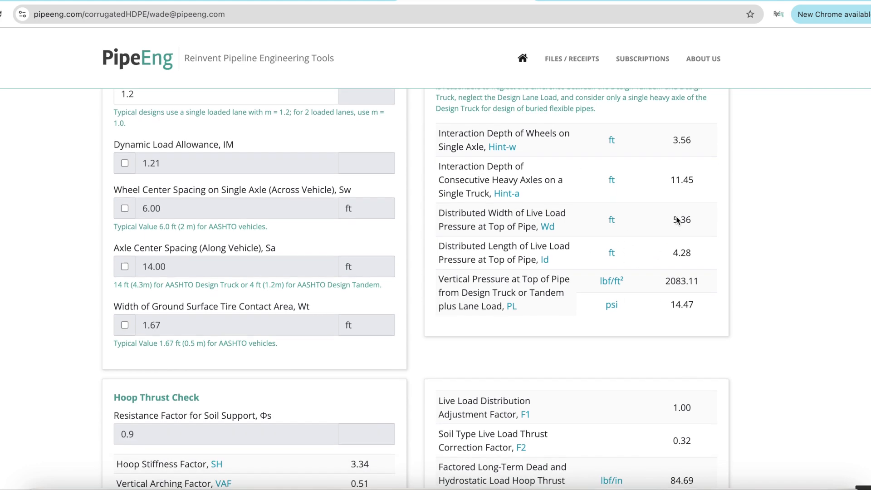
# - Review the Hoop Thrust Check inputs, from the soil support resistance factor to the live load factor, and its calculated results
pyautogui.scroll(-4, 676, 219)
pyautogui.scroll(-2, 676, 219)
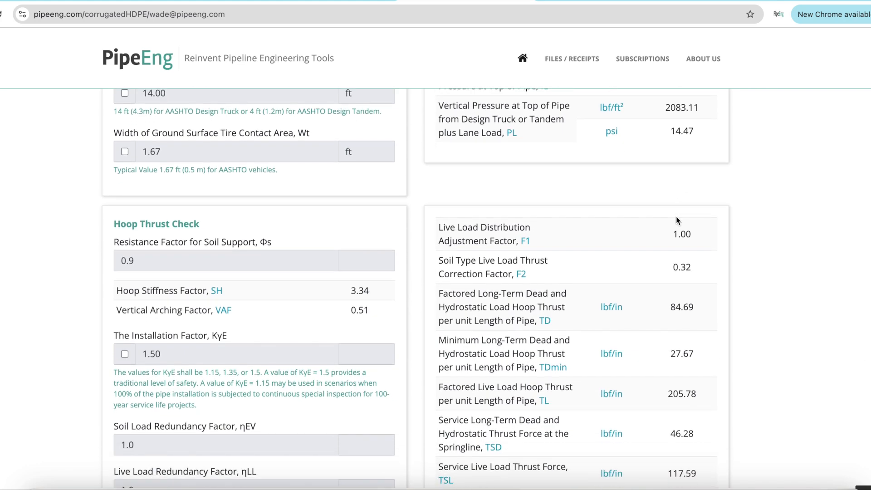
pyautogui.scroll(-1, 676, 216)
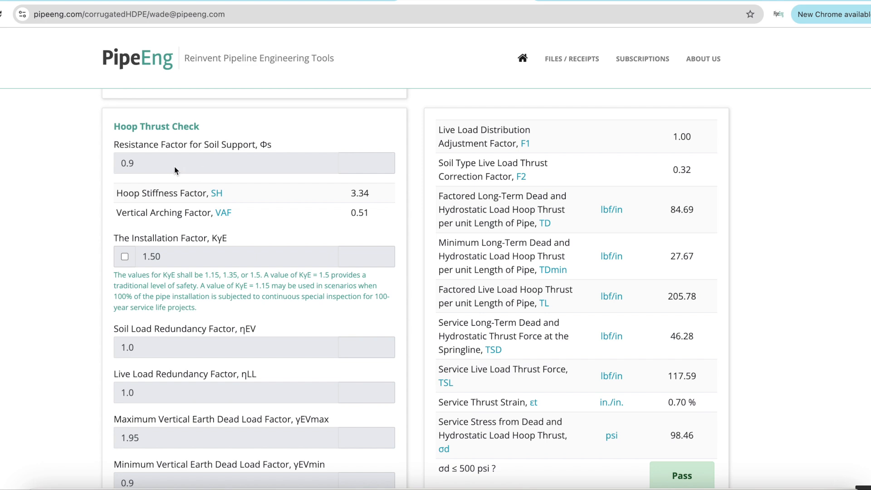
pyautogui.scroll(-1, 191, 171)
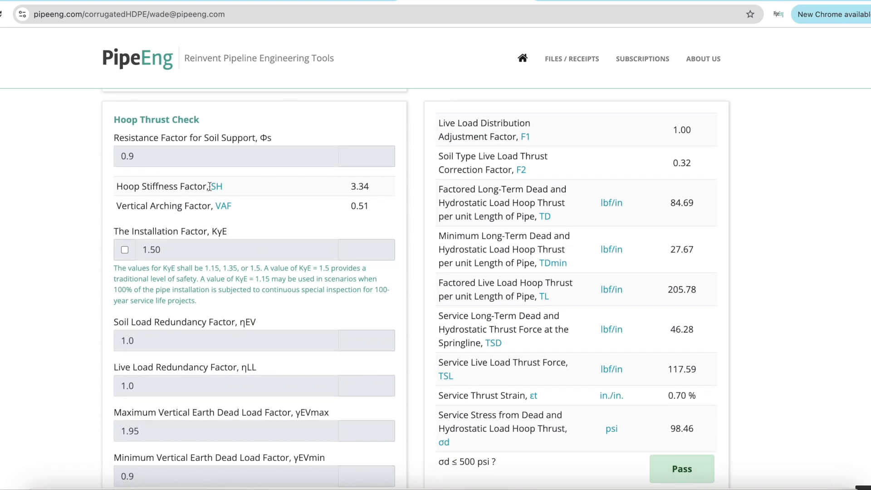
pyautogui.scroll(-2, 209, 181)
pyautogui.scroll(-2, 245, 263)
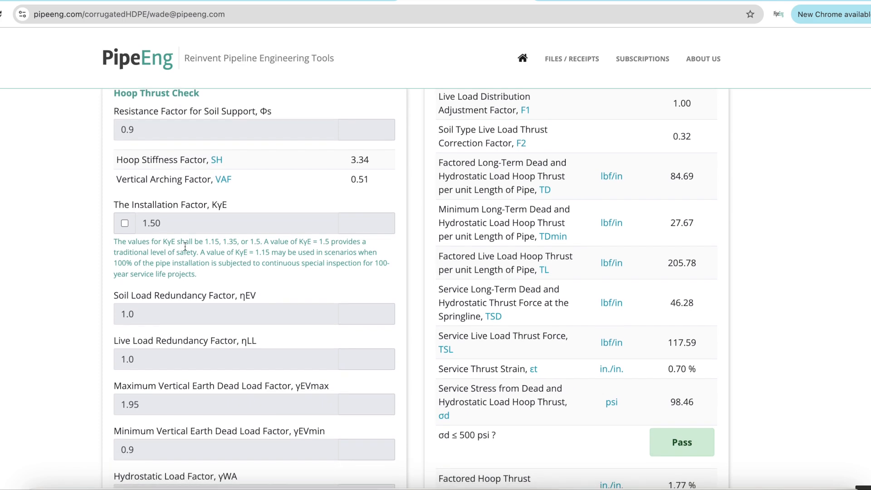
pyautogui.scroll(-5, 208, 251)
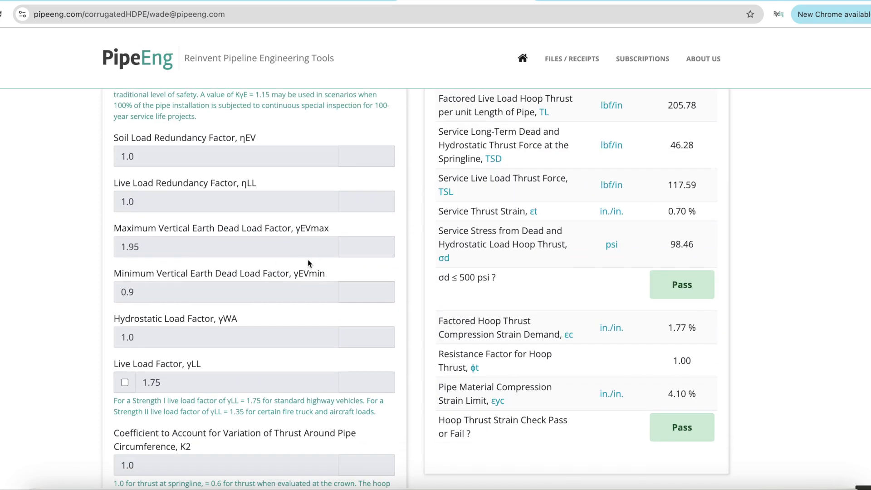
pyautogui.scroll(-2, 308, 260)
pyautogui.scroll(3, 686, 208)
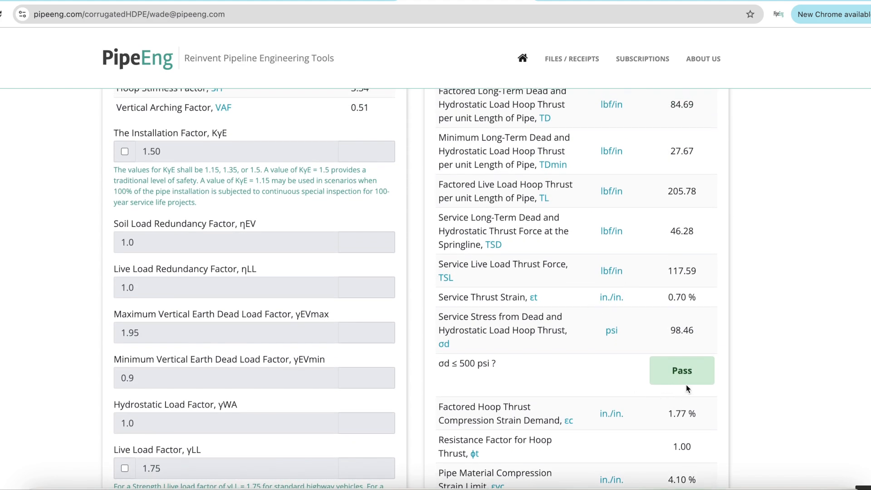
# - Override the installation factor KγE in the Hoop Thrust Check with 1.35
pyautogui.scroll(1, 688, 373)
pyautogui.scroll(1, 688, 372)
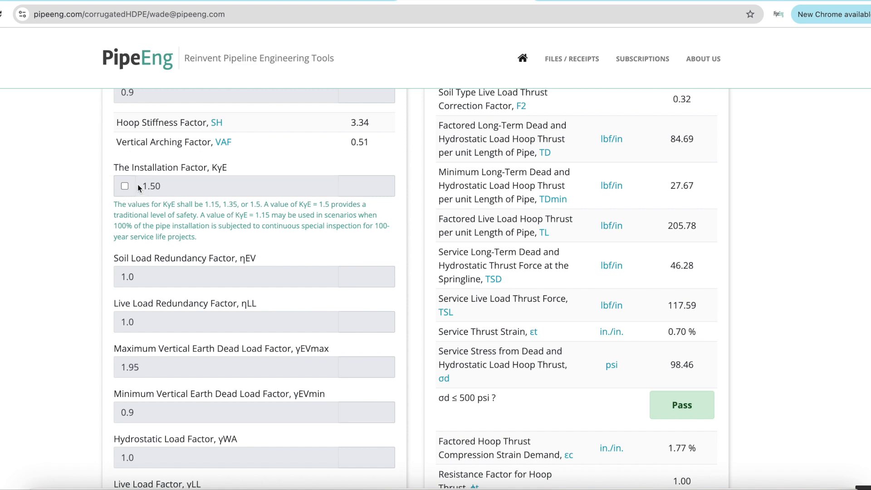
pyautogui.click(125, 187)
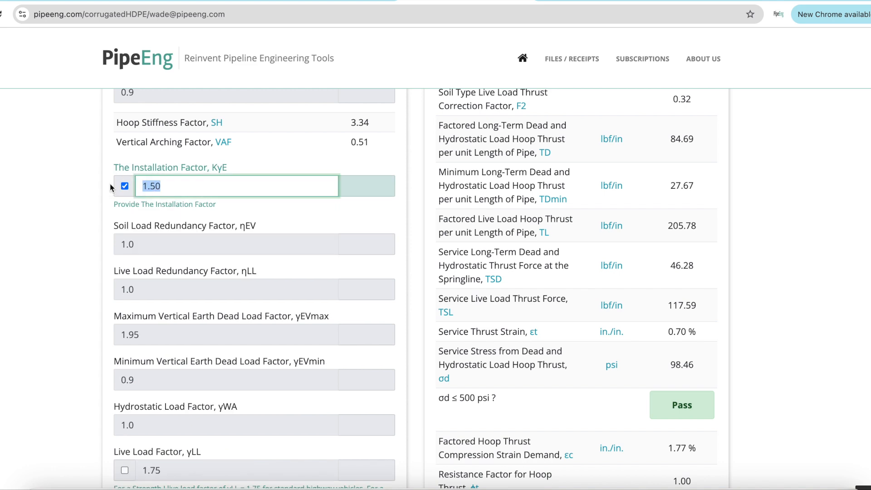
pyautogui.write('1.35')
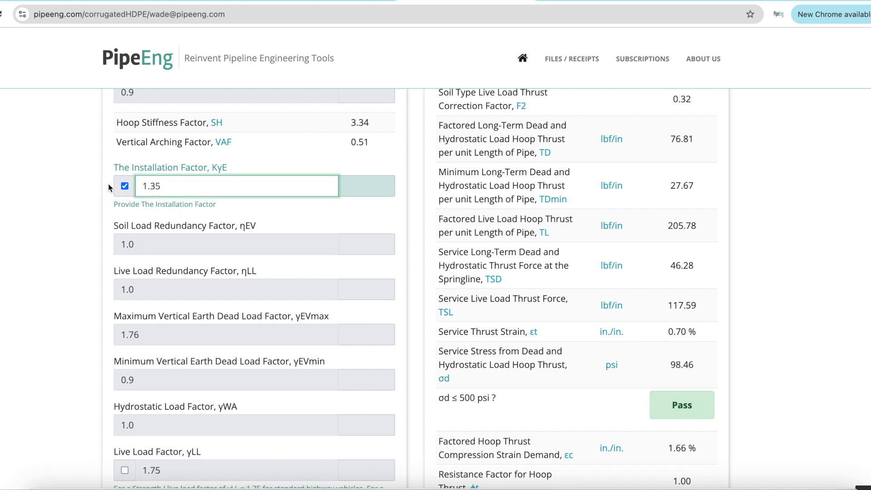
pyautogui.click(34, 196)
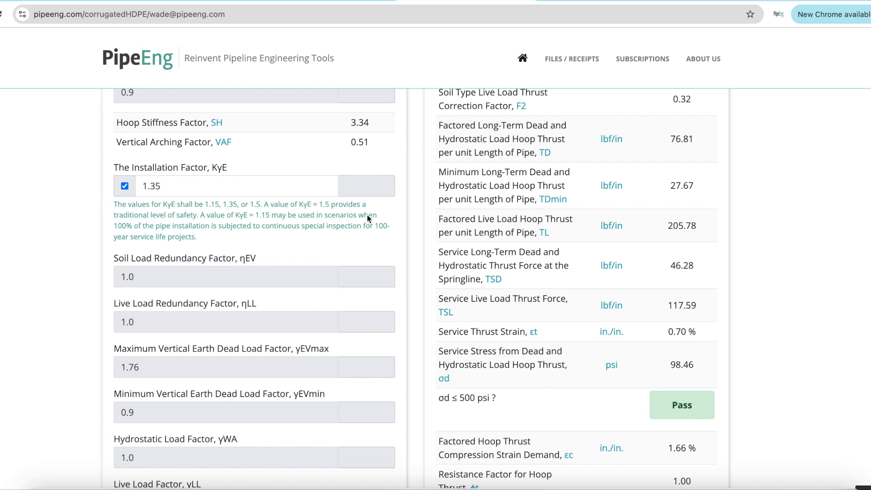
# - Examine the load factors, the K2 coefficient, and the service stress and hoop thrust strain checks in the Hoop Thrust Check
pyautogui.scroll(-2, 680, 214)
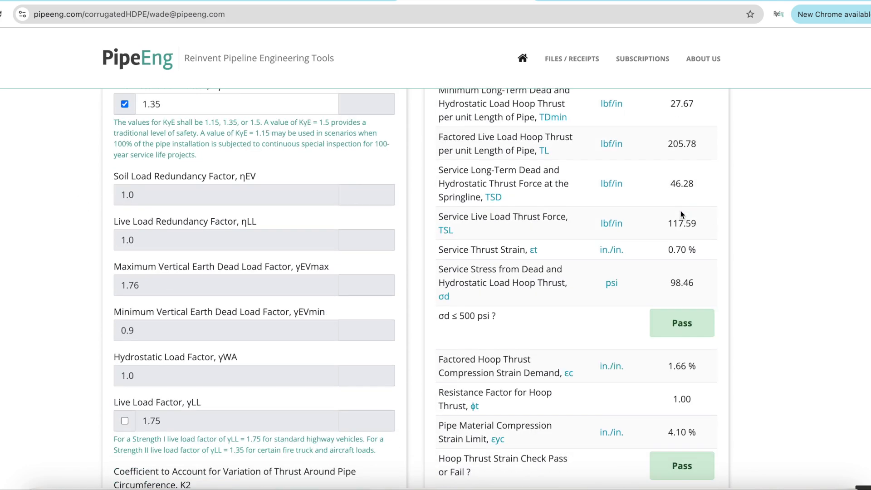
pyautogui.scroll(-1, 680, 214)
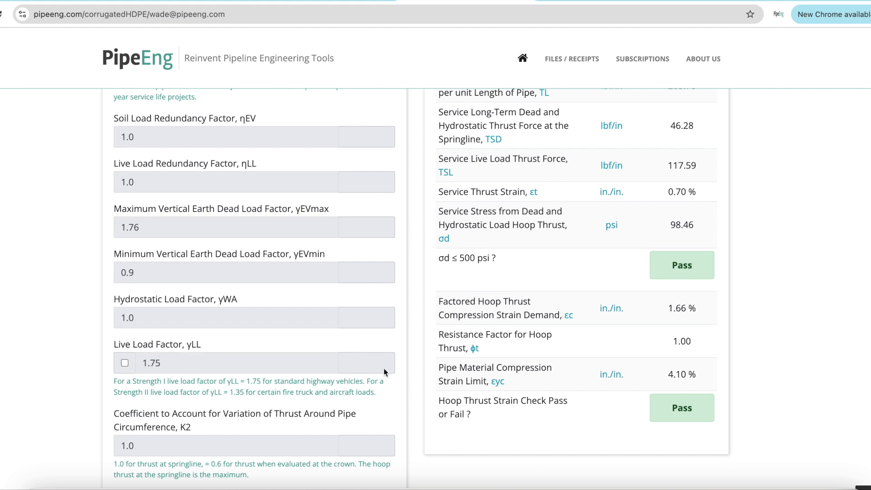
pyautogui.scroll(-1, 377, 372)
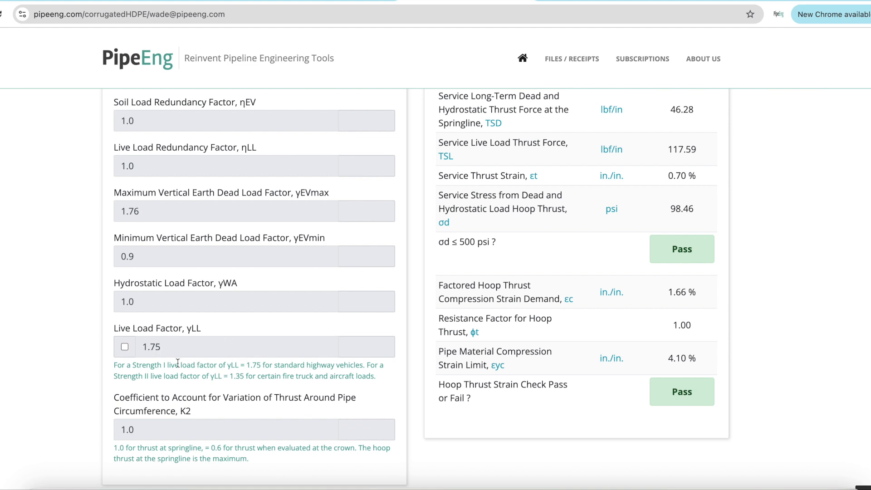
pyautogui.scroll(-3, 236, 353)
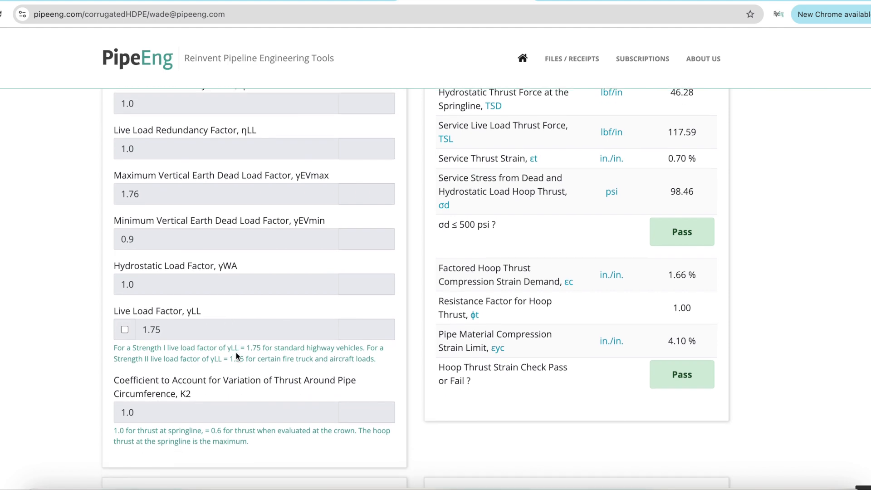
pyautogui.scroll(10, 235, 352)
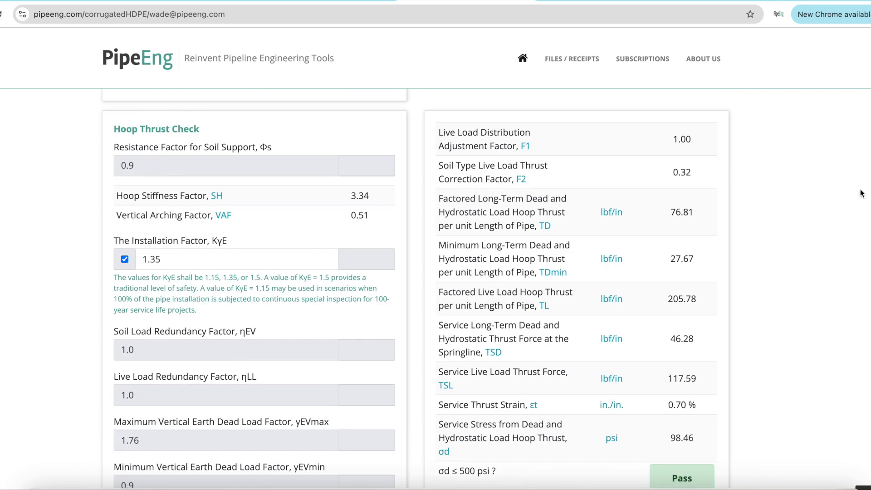
pyautogui.scroll(-5, 788, 282)
pyautogui.scroll(-1, 662, 312)
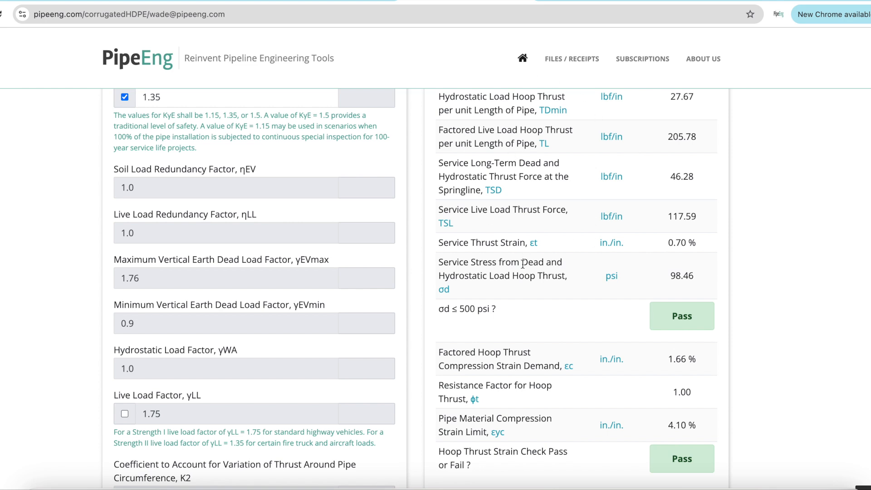
pyautogui.scroll(-1, 541, 269)
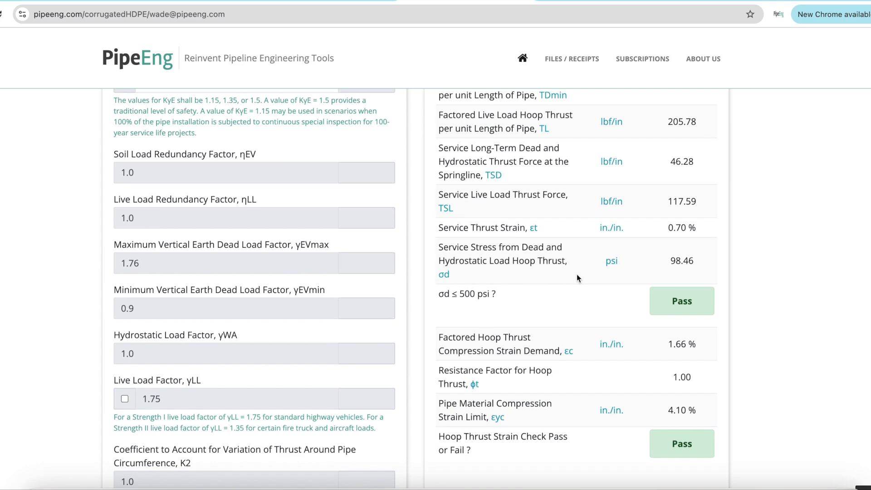
pyautogui.scroll(-1, 576, 274)
pyautogui.scroll(-6, 577, 277)
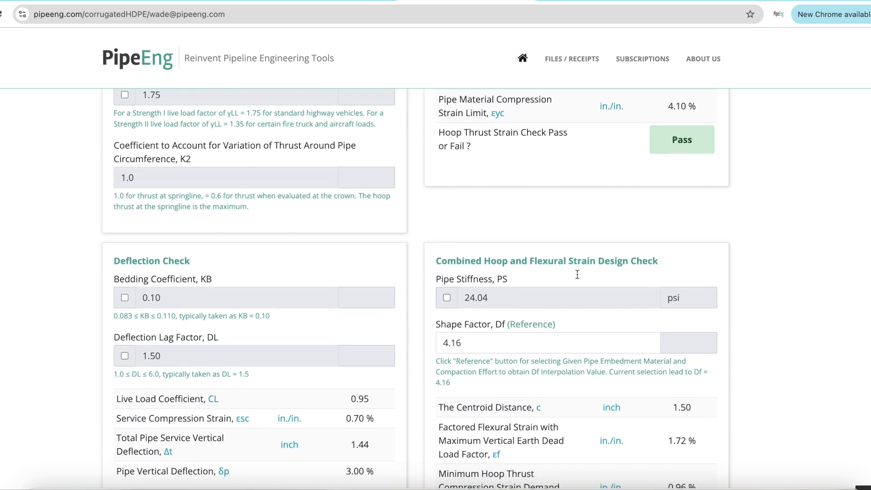
# - Override the bedding coefficient KB in the Deflection Check with 0.083
pyautogui.scroll(-2, 577, 274)
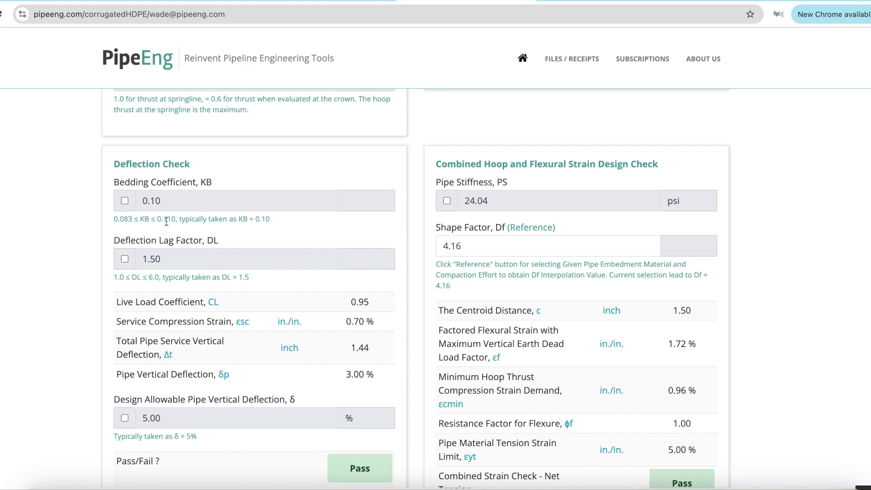
pyautogui.click(128, 201)
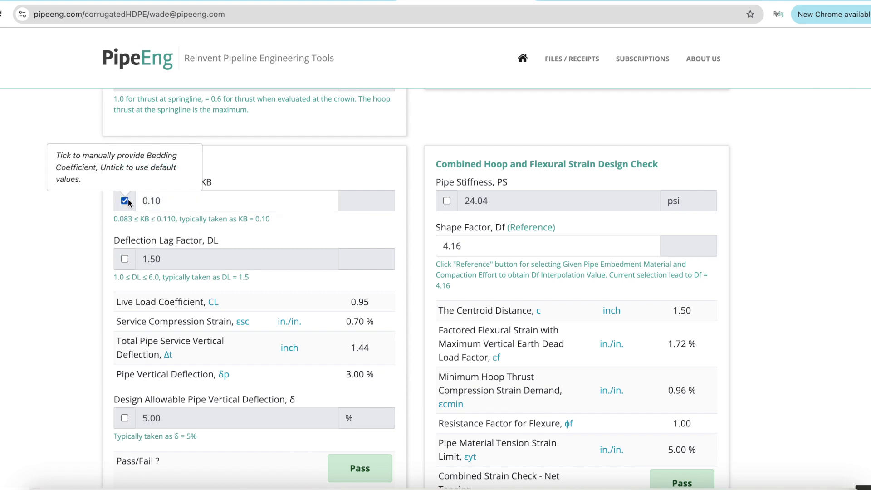
pyautogui.doubleClick(175, 199)
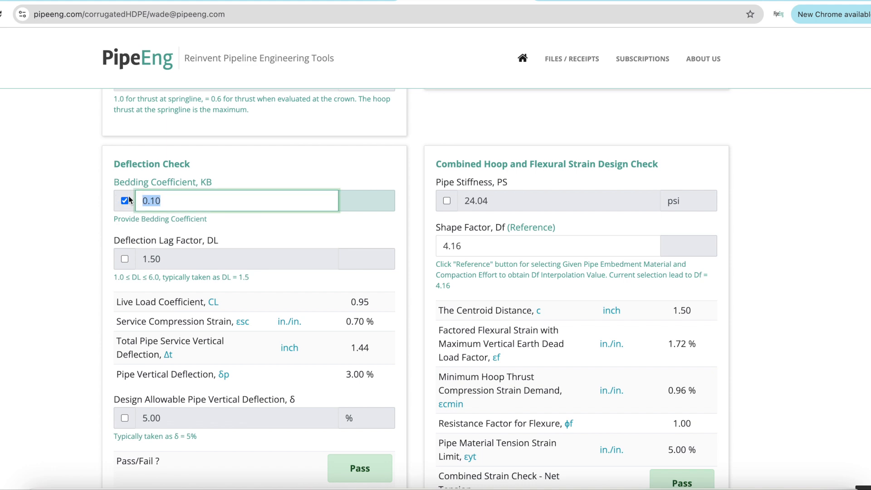
pyautogui.write('0.083')
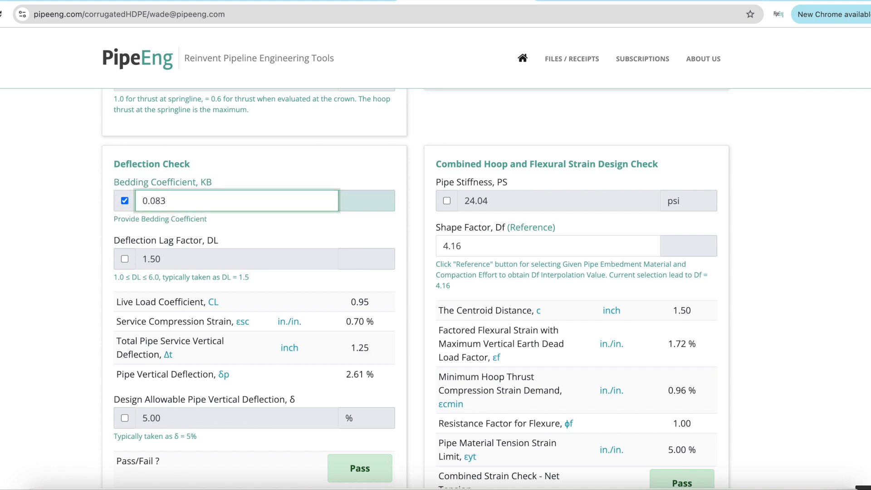
pyautogui.click(23, 210)
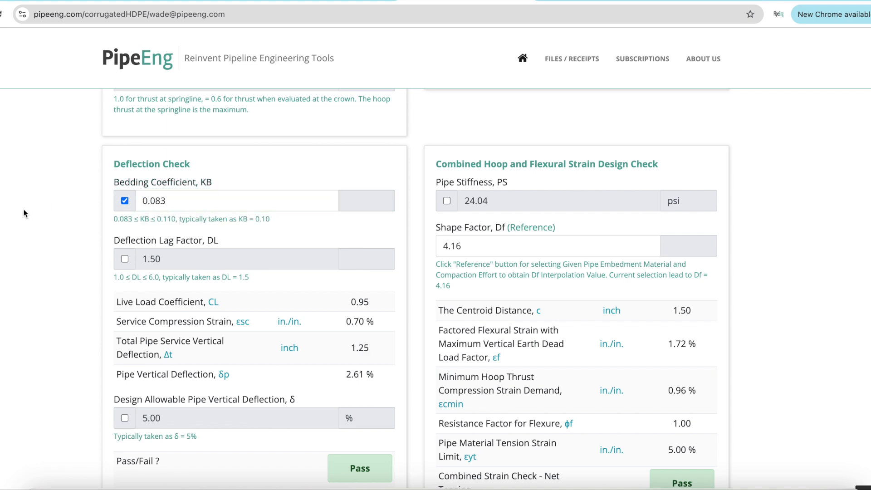
# - Try enabling the manual overrides for the design allowable pipe vertical deflection and the pipe stiffness, returning both to their defaults
pyautogui.scroll(-1, 219, 239)
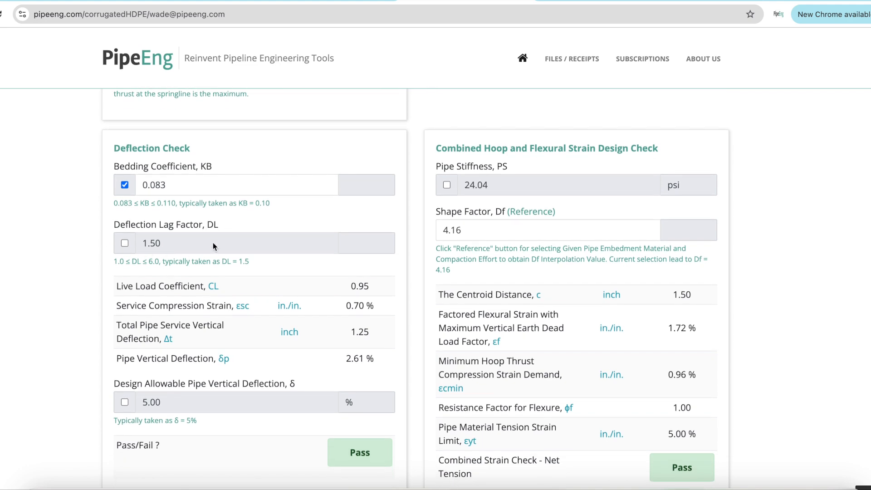
pyautogui.scroll(-1, 277, 286)
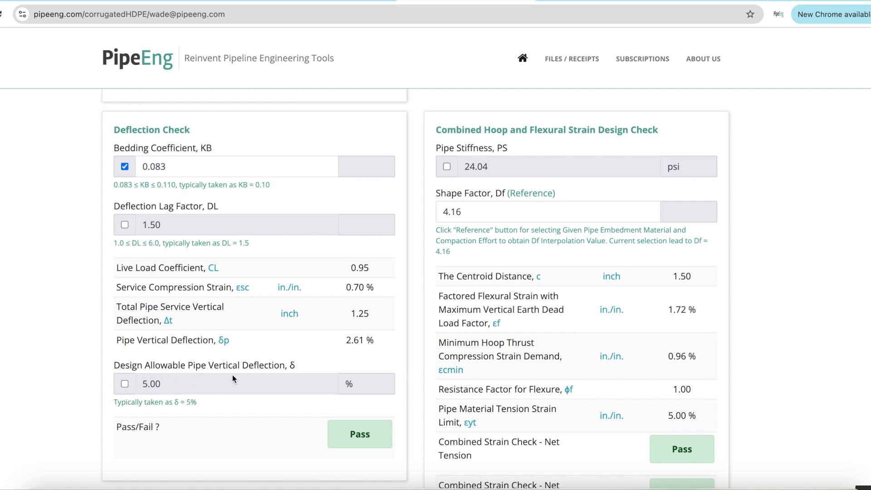
pyautogui.click(125, 384)
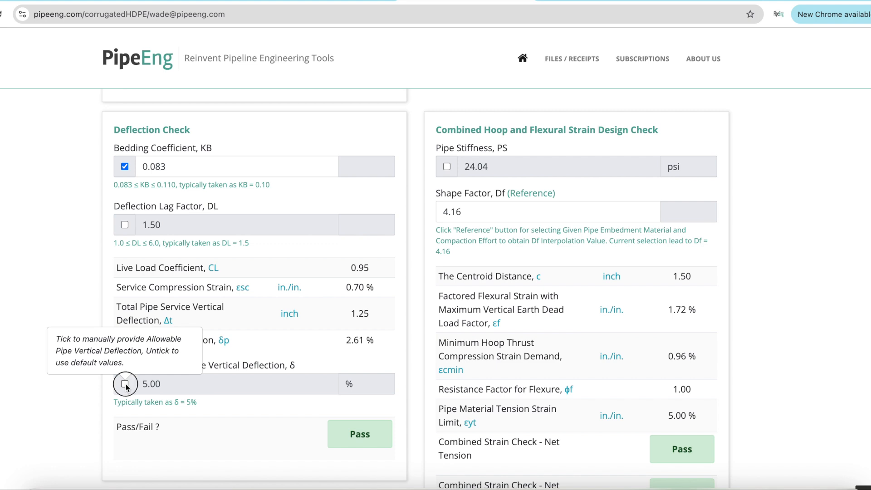
pyautogui.click(124, 385)
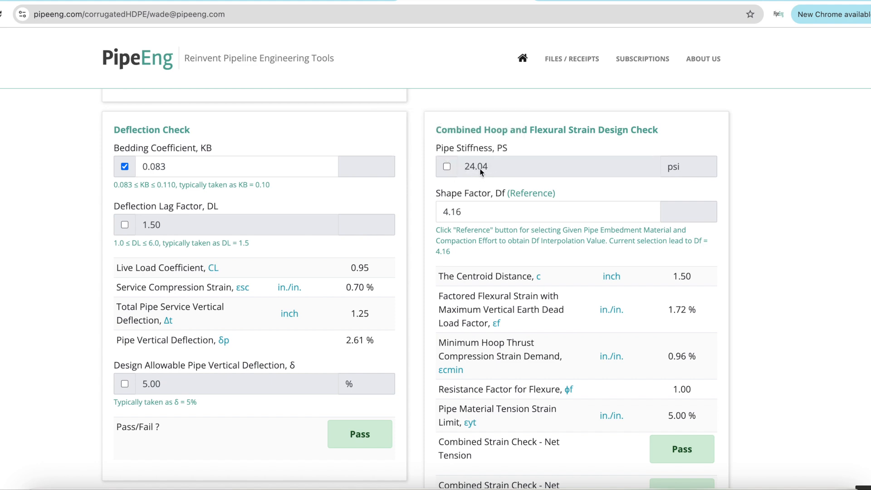
pyautogui.click(446, 166)
pyautogui.click(452, 166)
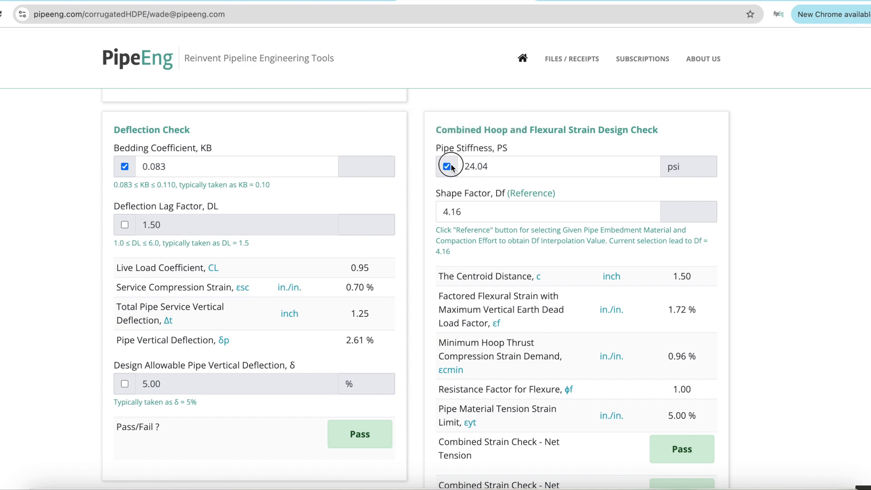
pyautogui.click(449, 168)
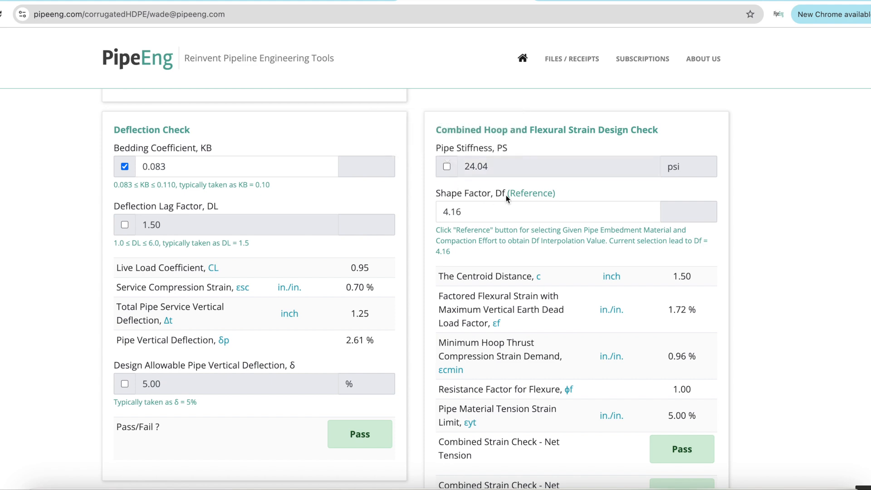
# - Try Sand Dumped to Slight Compaction in the shape factor Df reference, restore Gravel Moderate to High Compaction and close the reference
pyautogui.scroll(-1, 539, 184)
pyautogui.click(539, 177)
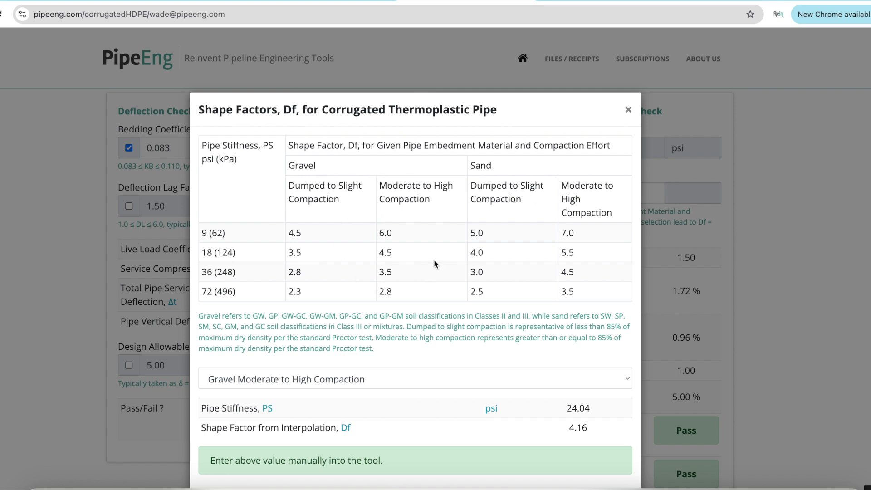
pyautogui.scroll(-2, 434, 260)
pyautogui.click(531, 328)
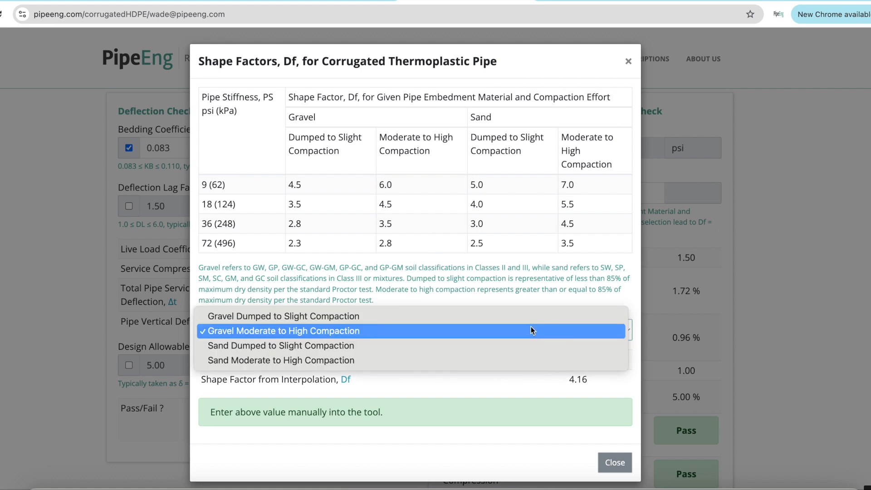
pyautogui.click(516, 346)
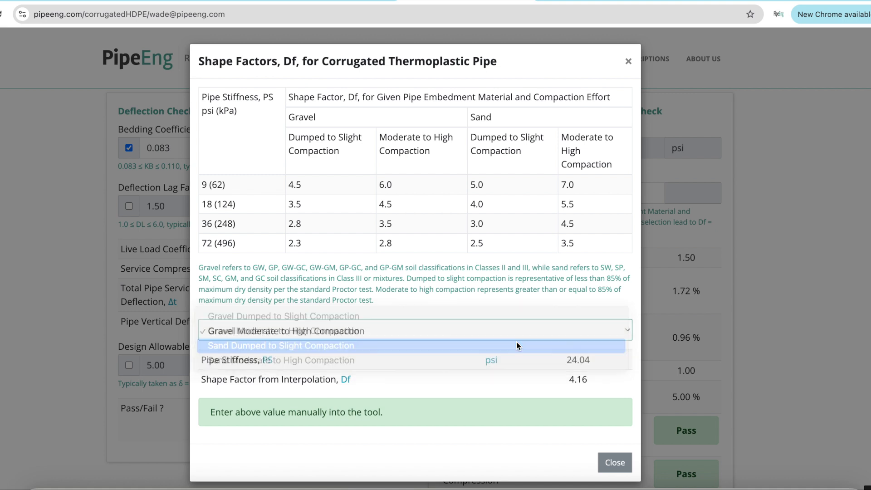
pyautogui.click(499, 331)
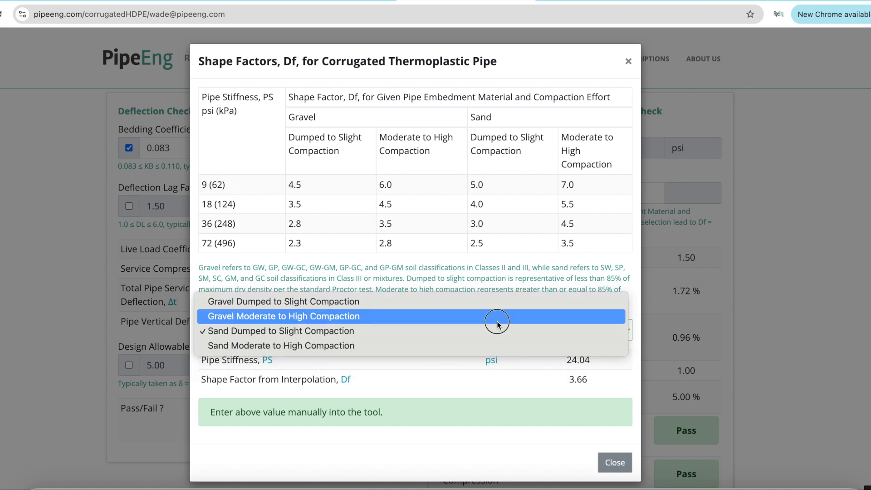
pyautogui.click(489, 319)
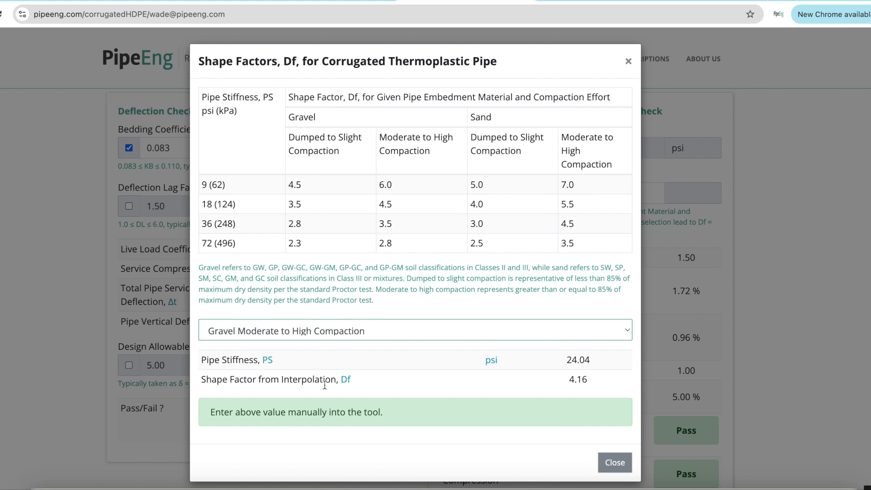
pyautogui.click(614, 461)
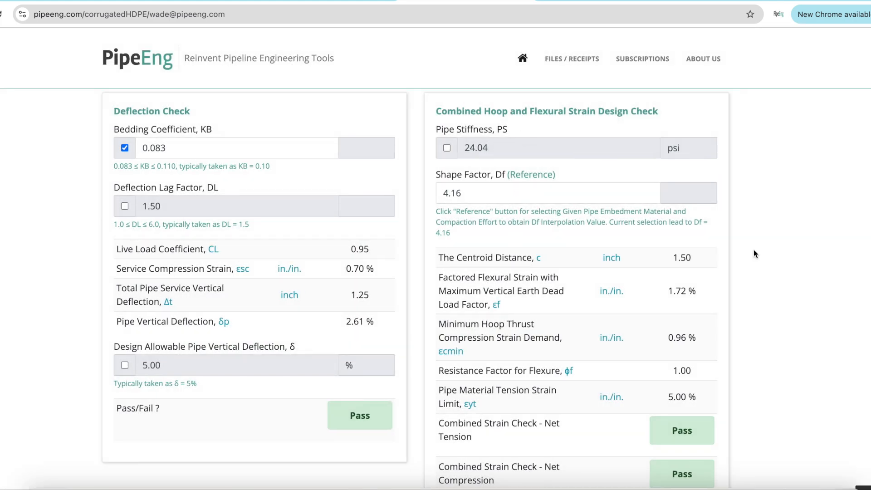
# - Review the combined strain check results, the flexibility factor check and the Global Buckling Design Check, including the soil's Poisson's ratio
pyautogui.scroll(-1, 814, 253)
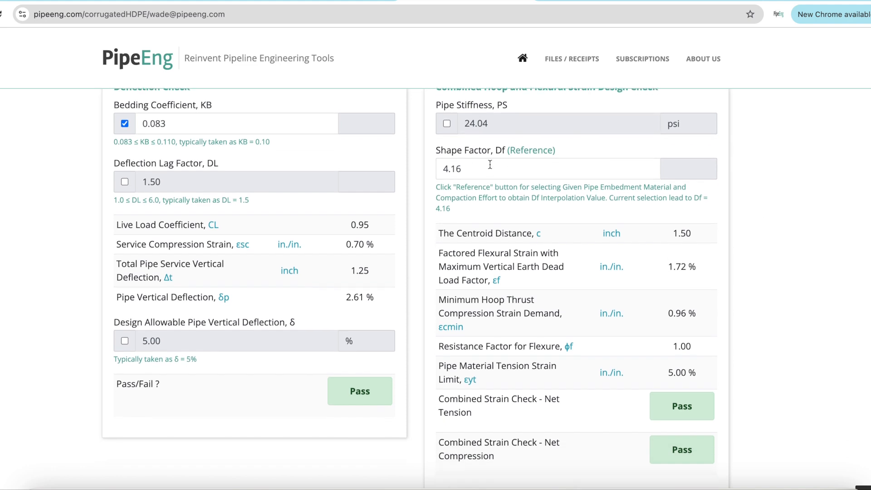
pyautogui.scroll(-3, 579, 187)
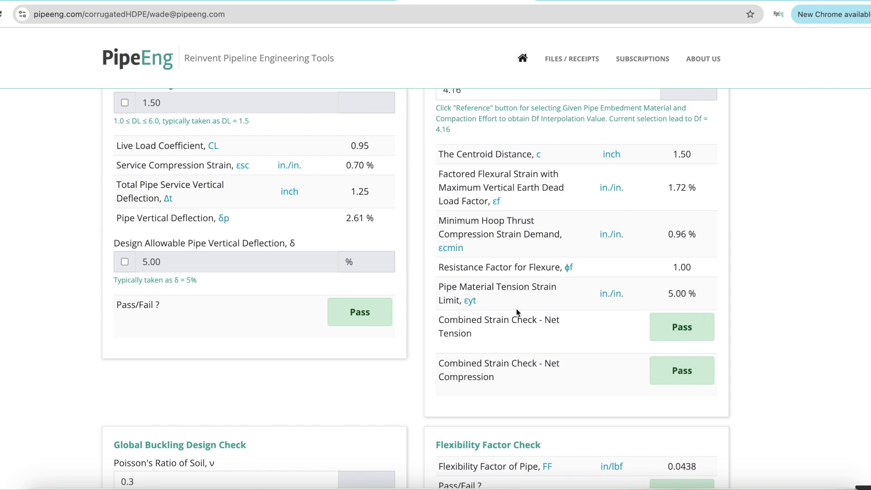
pyautogui.scroll(-5, 689, 311)
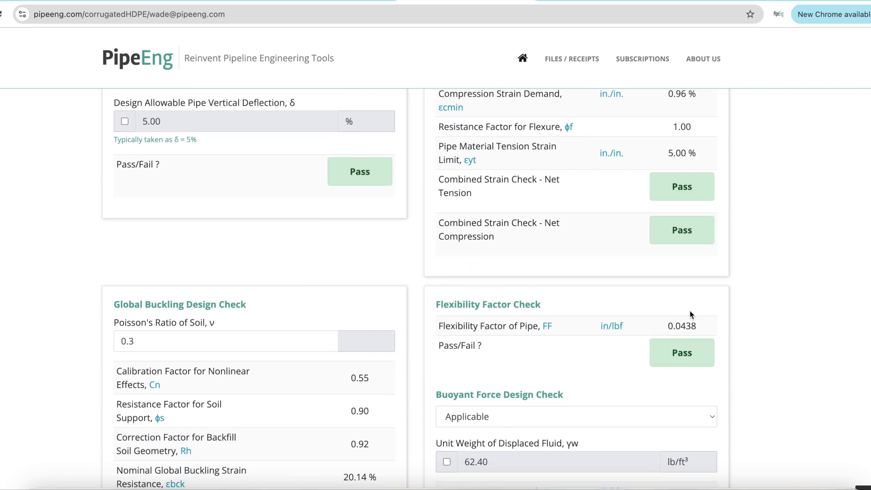
pyautogui.scroll(-5, 690, 314)
pyautogui.scroll(1, 690, 310)
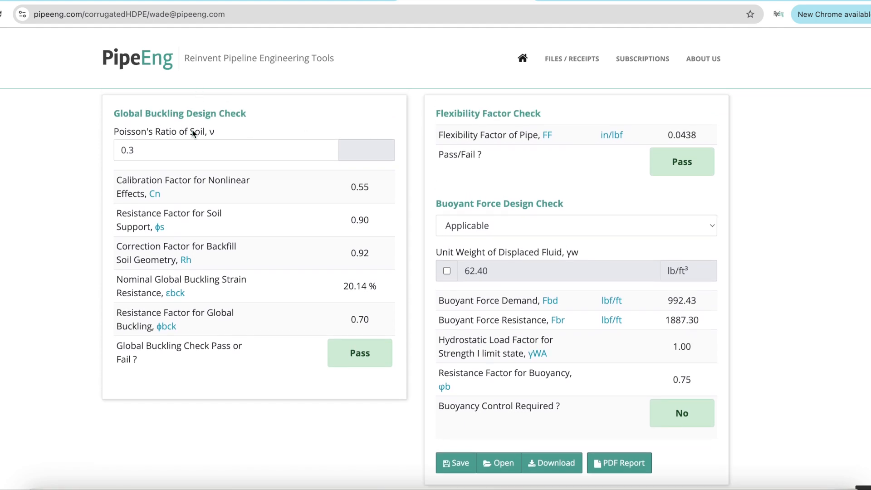
pyautogui.click(191, 149)
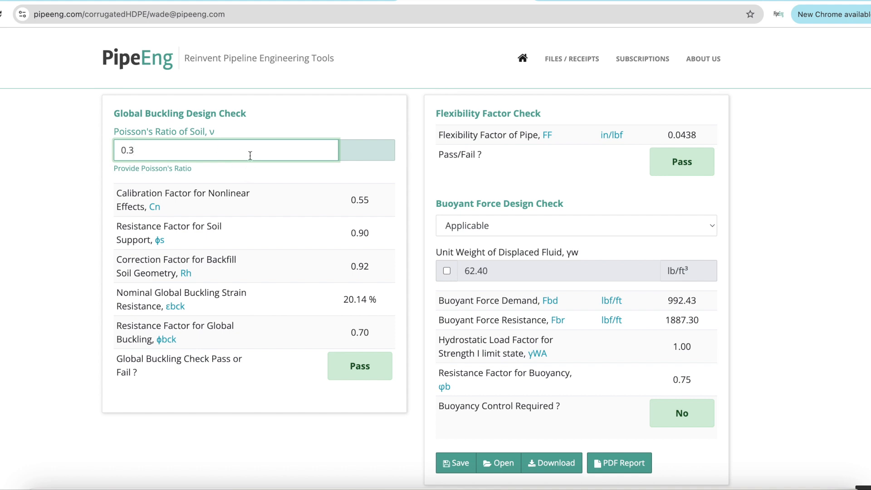
pyautogui.click(81, 175)
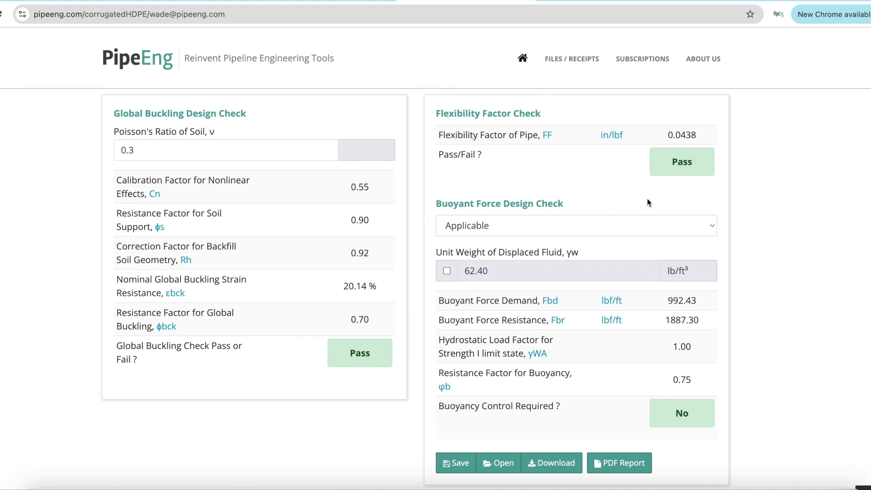
# - Switch the Buoyant Force Design Check to Not Applicable and back to Applicable
pyautogui.scroll(-1, 804, 218)
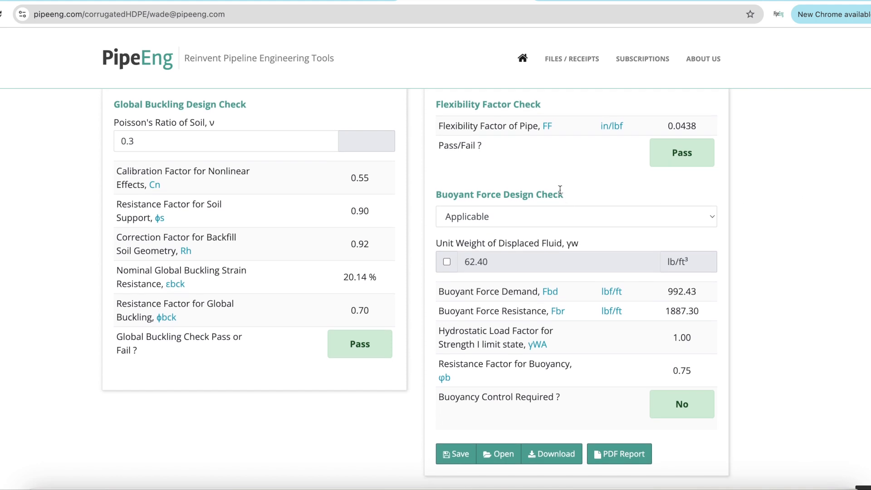
pyautogui.click(480, 218)
pyautogui.click(484, 223)
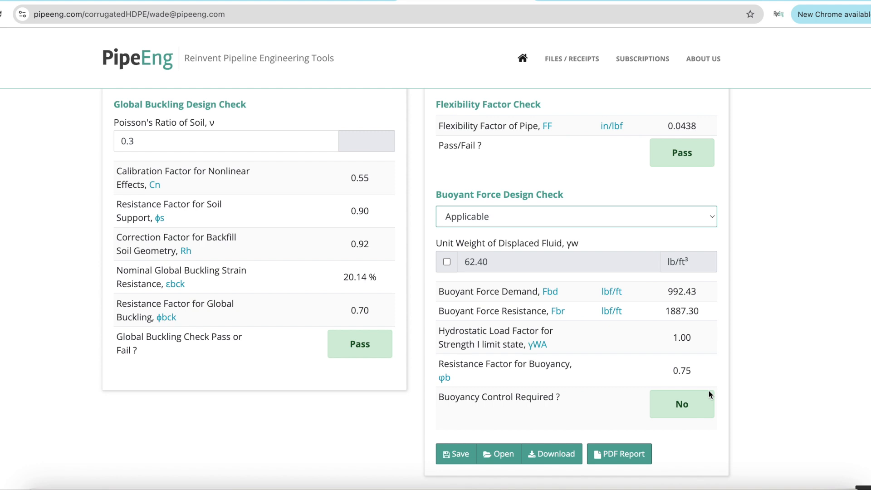
pyautogui.click(530, 218)
pyautogui.click(529, 232)
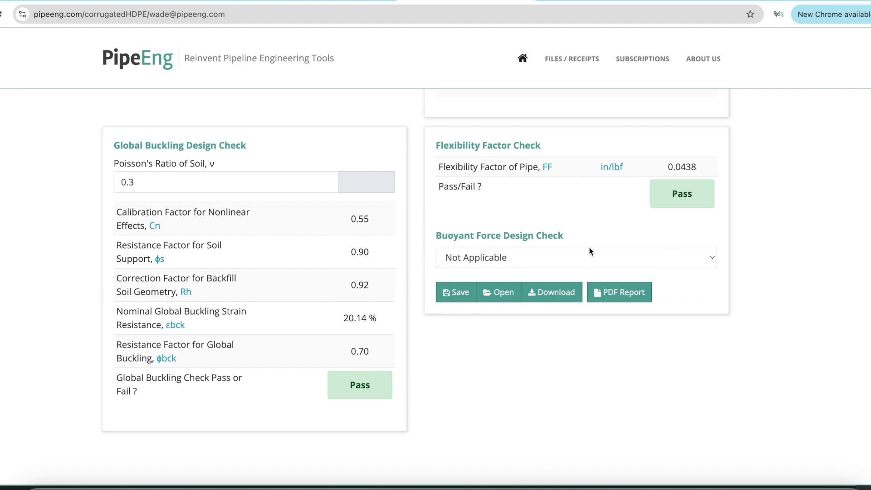
pyautogui.click(672, 265)
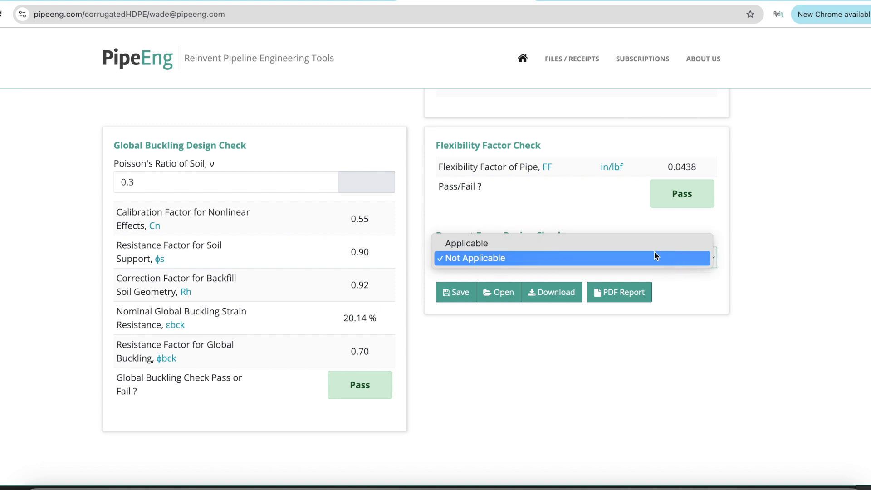
pyautogui.click(655, 246)
pyautogui.scroll(-3, 750, 262)
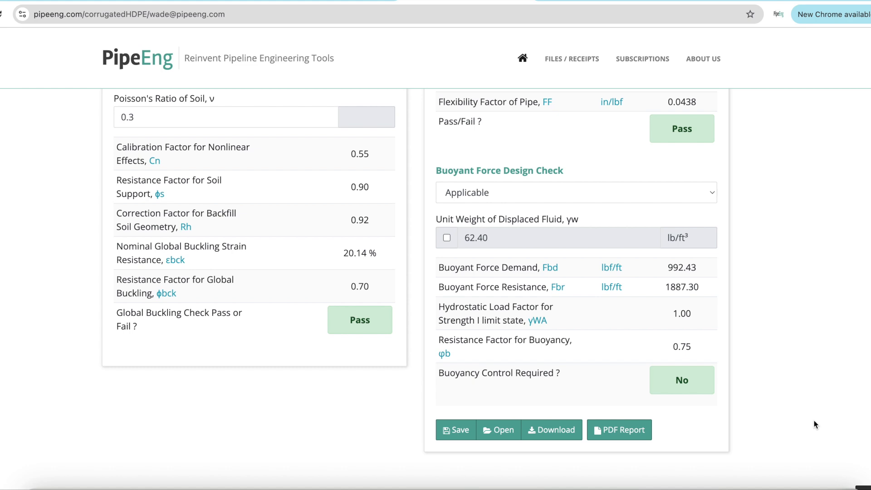
# - Look at the save, download and open file options for the analysis, closing each without using it
pyautogui.click(460, 430)
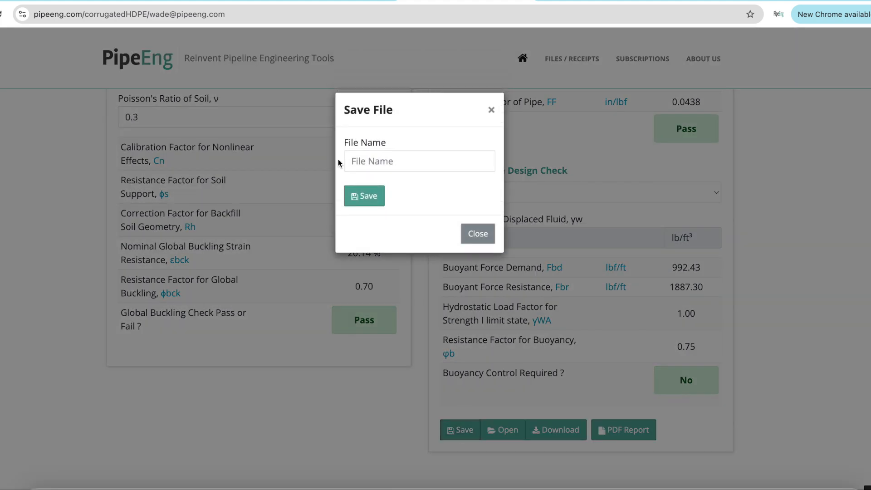
pyautogui.click(491, 110)
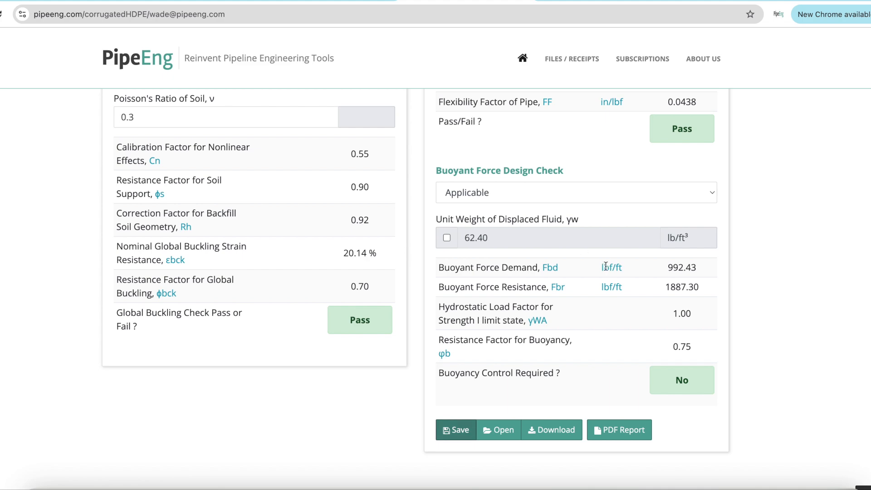
pyautogui.click(557, 431)
pyautogui.click(492, 109)
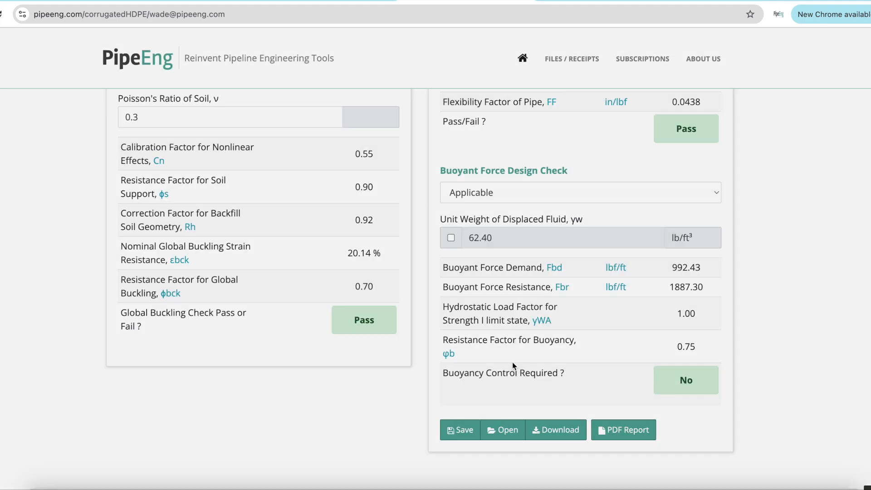
pyautogui.click(503, 432)
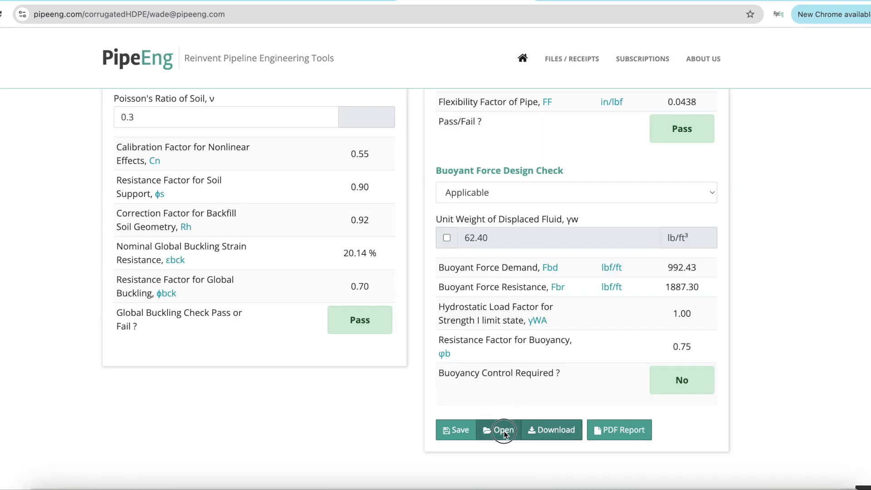
pyautogui.click(548, 109)
# - View the PDF report options with the project, date, revision and sign-off fields, and close them without generating a report
pyautogui.click(632, 430)
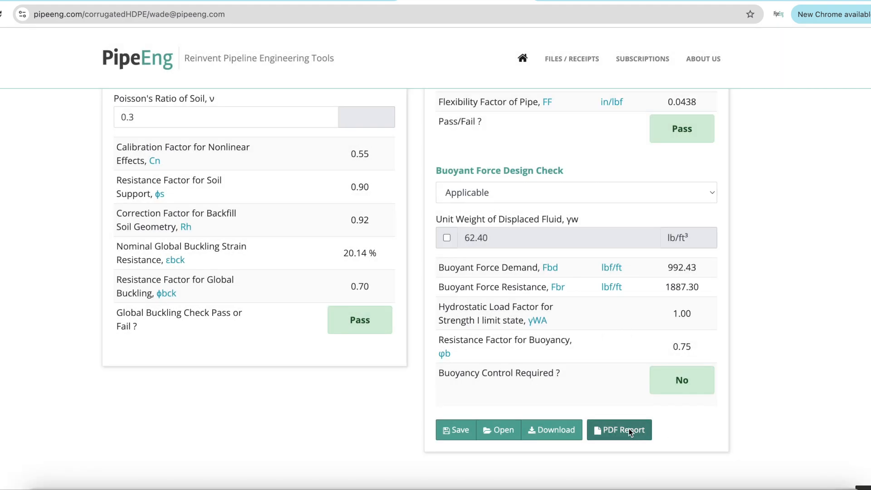
pyautogui.click(626, 428)
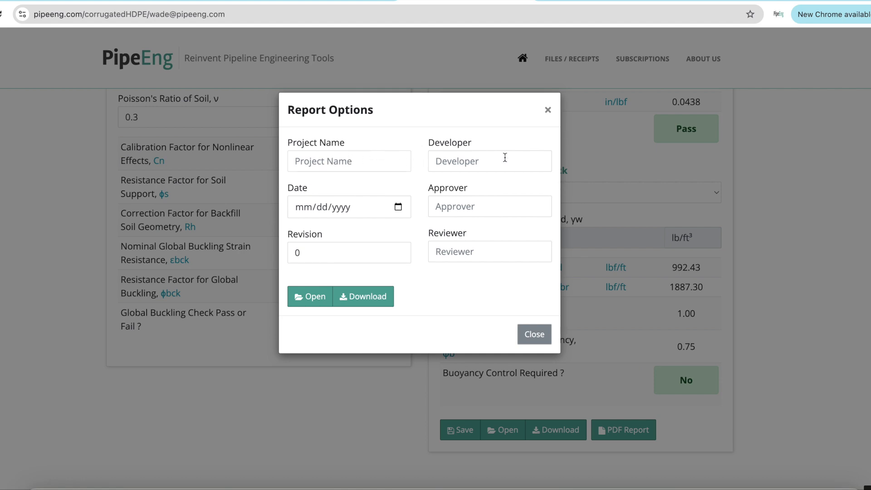
pyautogui.click(548, 111)
pyautogui.scroll(8, 830, 294)
pyautogui.scroll(15, 830, 296)
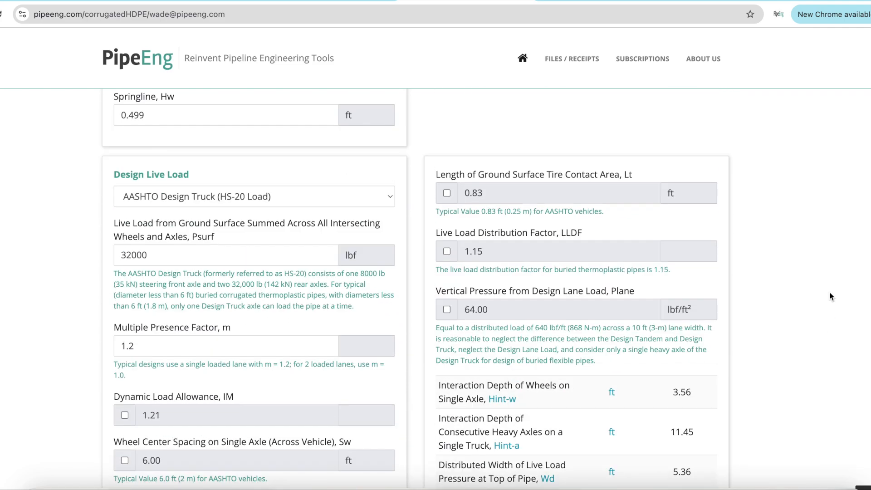
pyautogui.scroll(15, 830, 296)
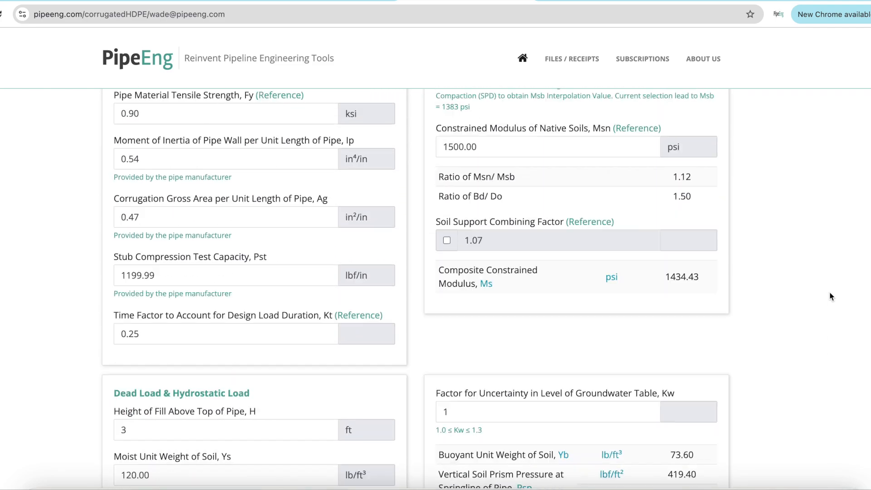
pyautogui.scroll(8, 829, 293)
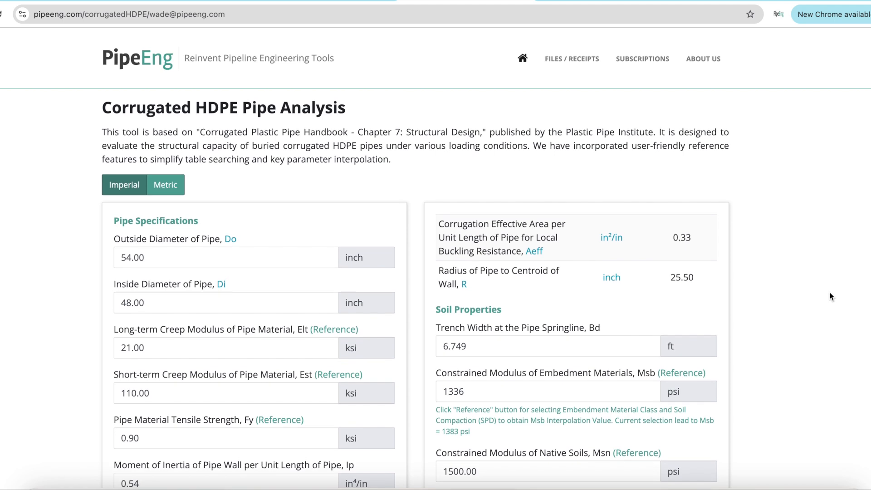